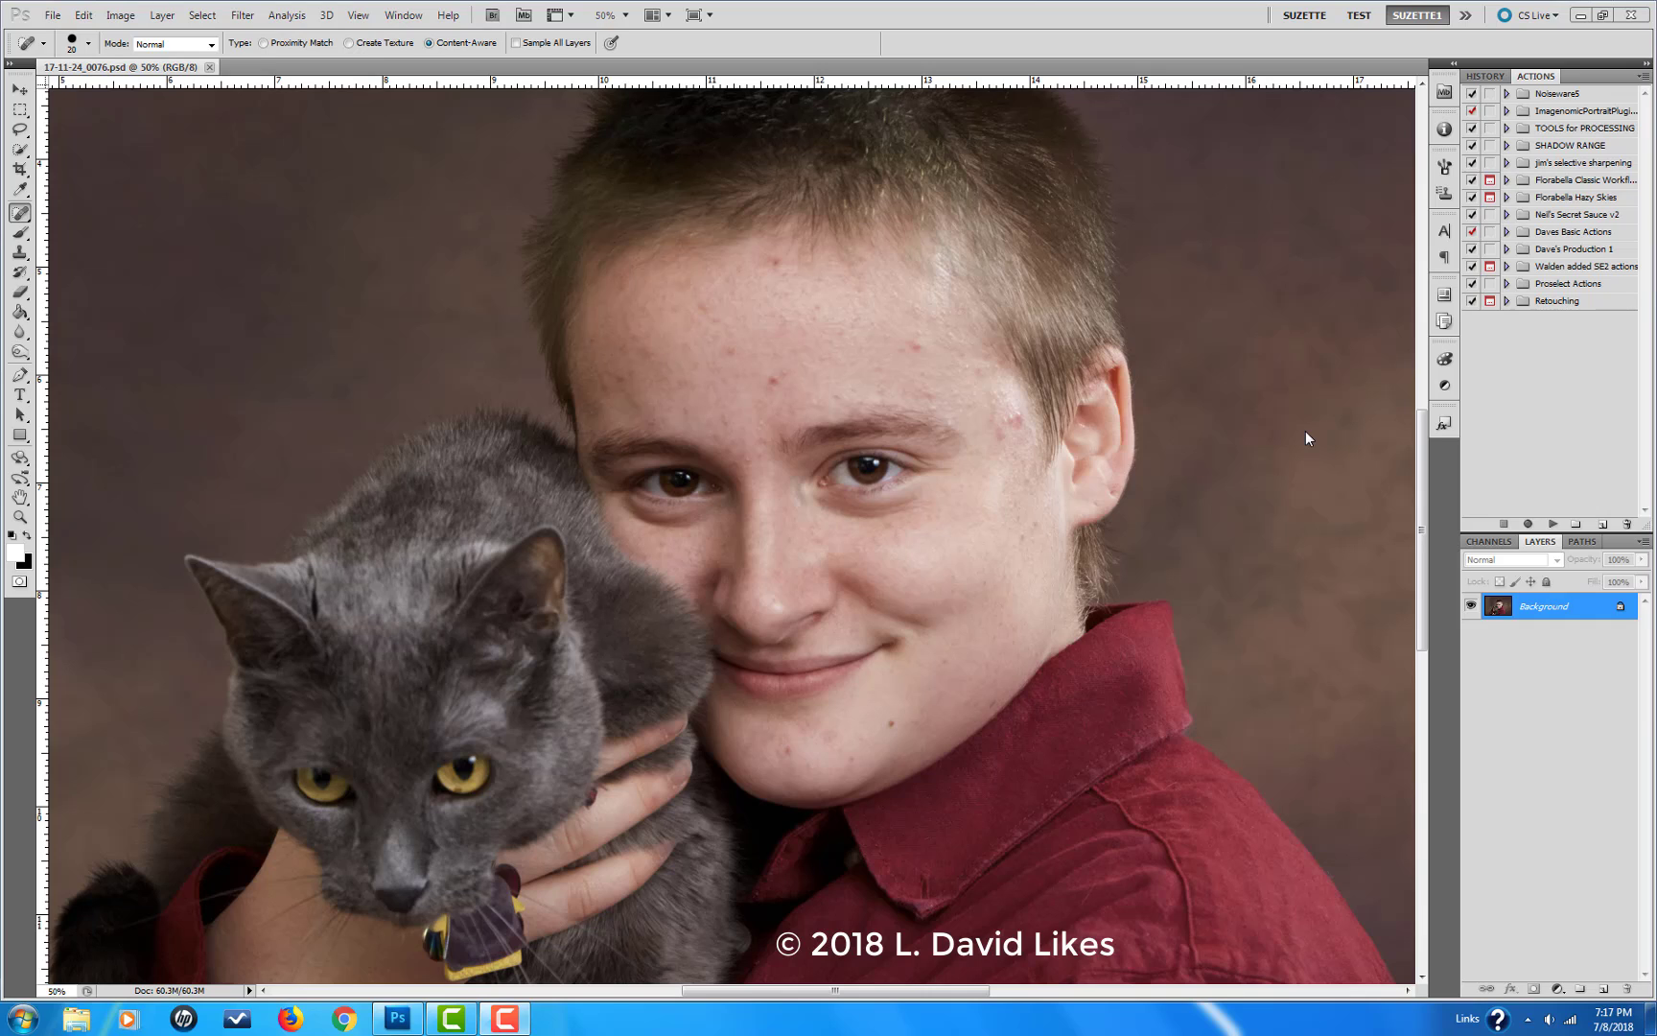
Step: Duplicate the Background layer and rename the copy "retouch"
{"action": "left_click", "coordinate": [1530, 600]}
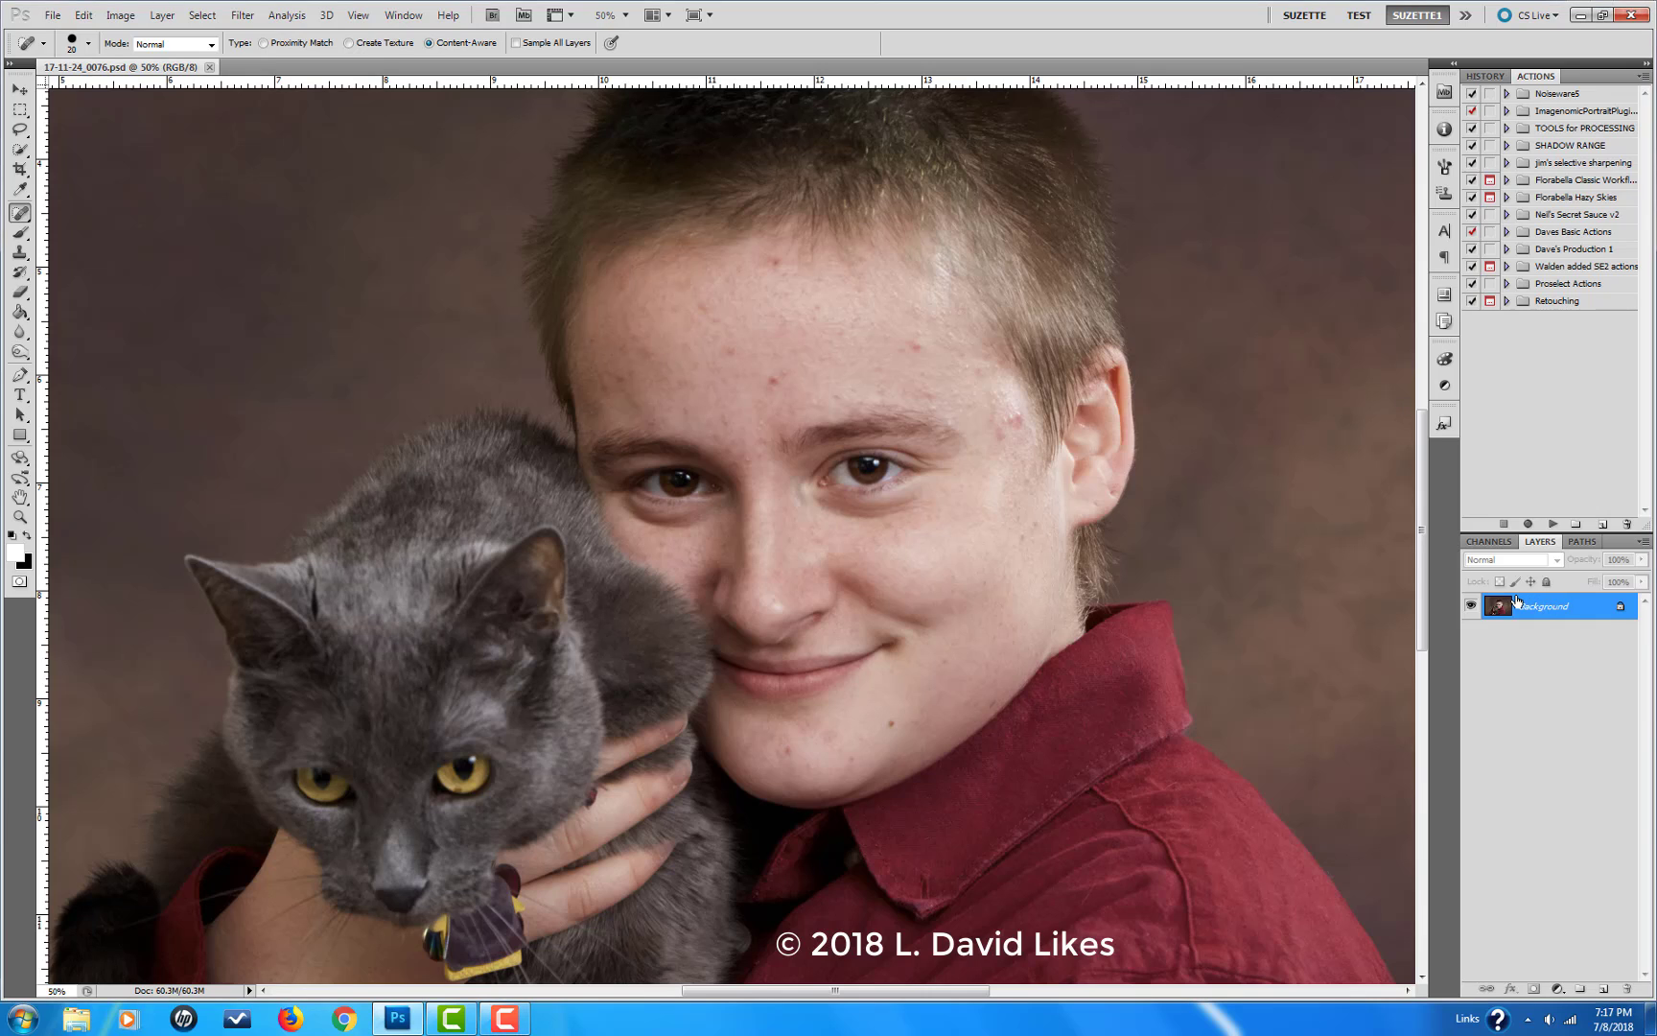
{"action": "key", "text": "ctrl+j"}
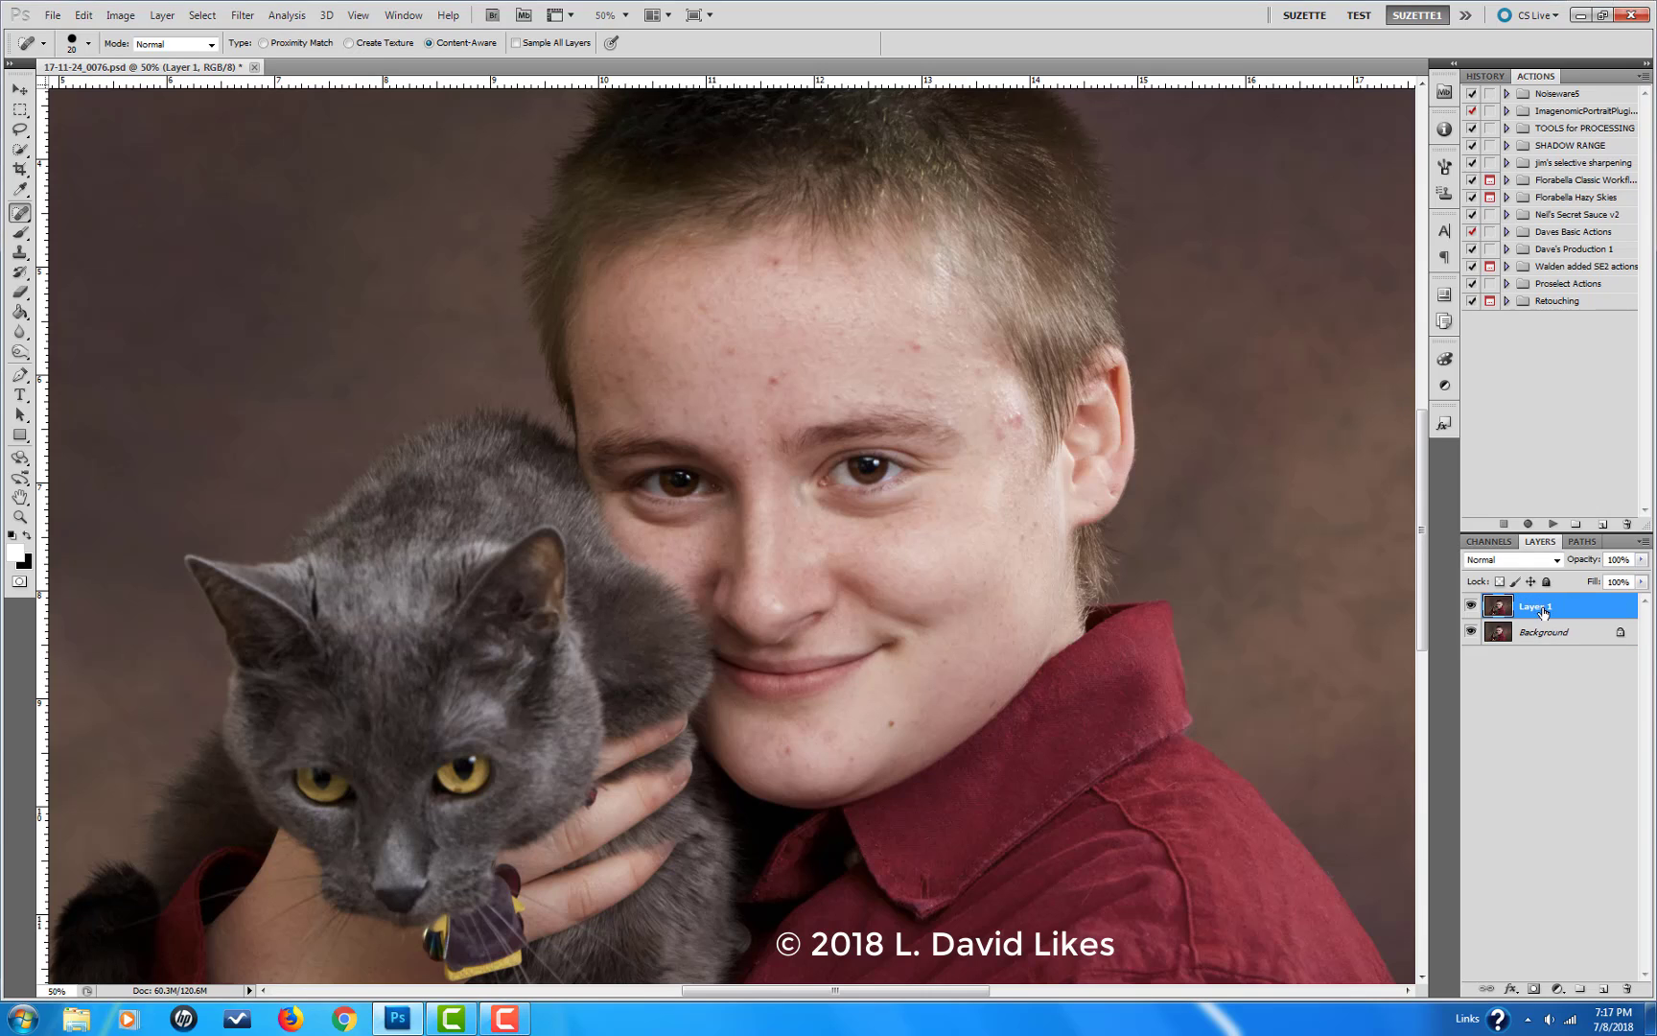
{"action": "double_click", "coordinate": [1539, 605]}
{"action": "type", "text": "retouch"}
{"action": "key", "text": "Return"}
Step: Soften the shadows under both eyes with the Clone Stamp in Lighten mode at 25% opacity, sampling nearby cheek skin
{"action": "left_click", "coordinate": [19, 253]}
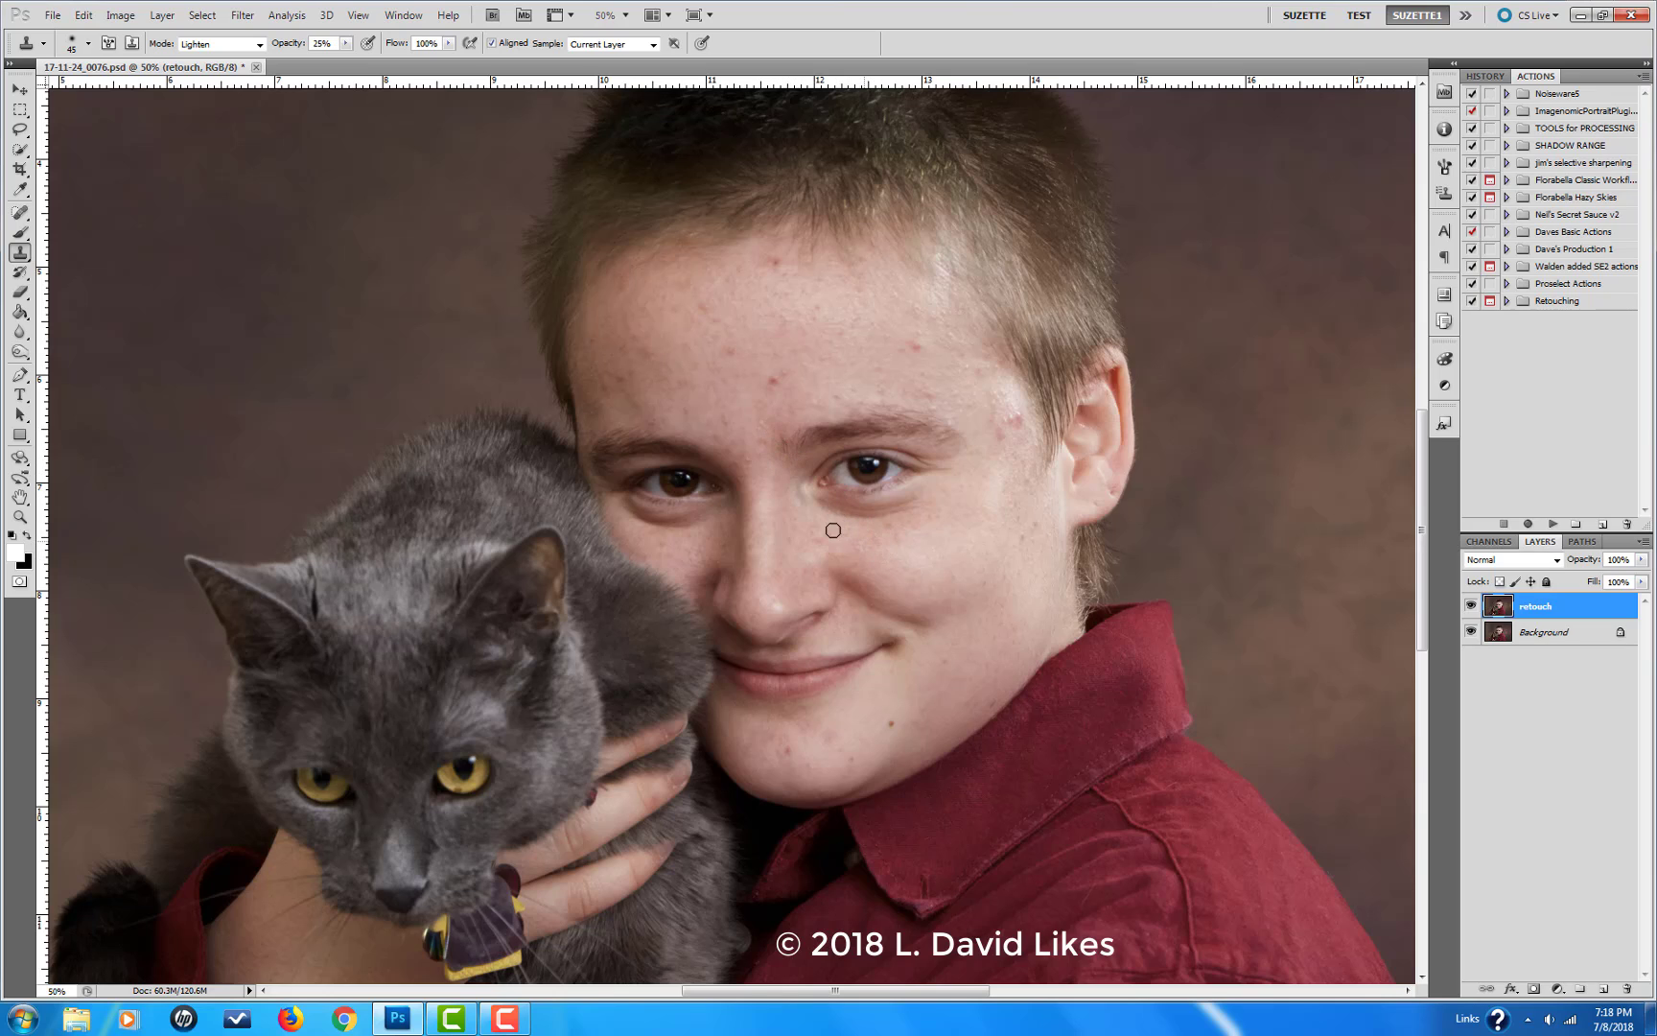
{"action": "mouse_move", "coordinate": [841, 509]}
{"action": "left_mouse_down"}
{"action": "mouse_move", "coordinate": [911, 501]}
{"action": "mouse_move", "coordinate": [837, 504]}
{"action": "left_mouse_up"}
{"action": "left_click", "coordinate": [657, 542], "text": "alt"}
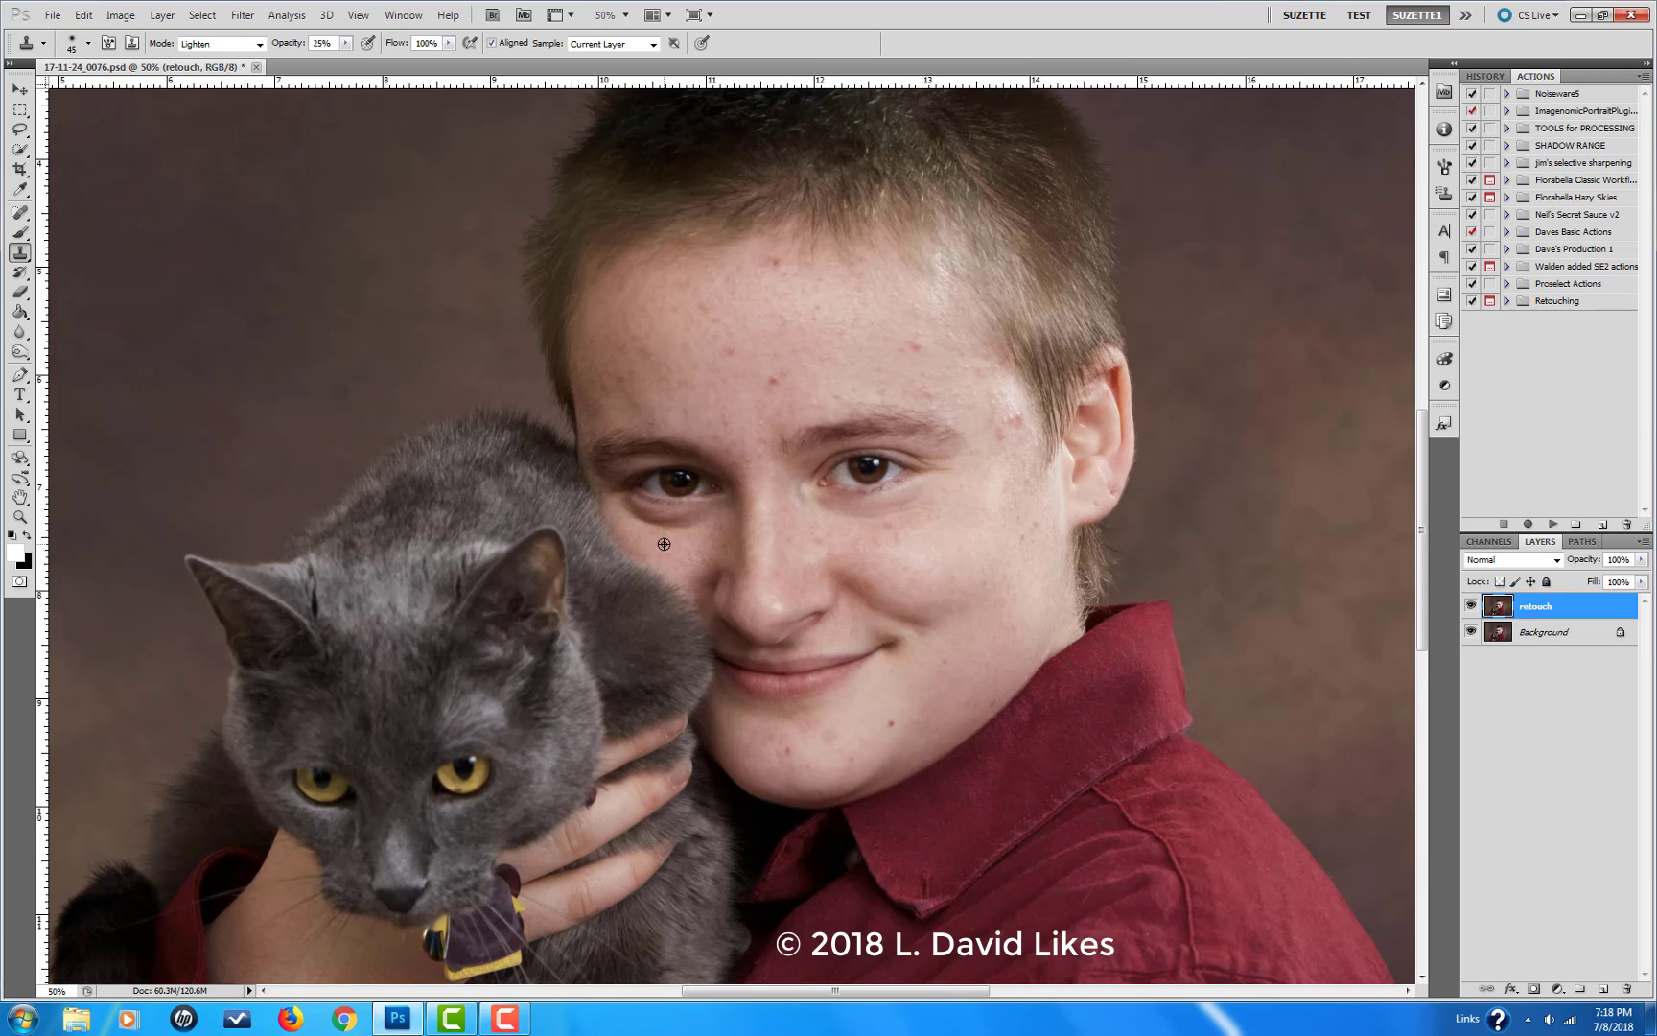
{"action": "mouse_move", "coordinate": [643, 519]}
{"action": "left_mouse_down"}
{"action": "mouse_move", "coordinate": [711, 526]}
{"action": "mouse_move", "coordinate": [650, 525]}
{"action": "mouse_move", "coordinate": [692, 524]}
{"action": "mouse_move", "coordinate": [628, 506]}
{"action": "left_mouse_up"}
Step: Remove the red blemishes on the forehead and beside the temple with the Spot Healing Brush
{"action": "left_click", "coordinate": [18, 212]}
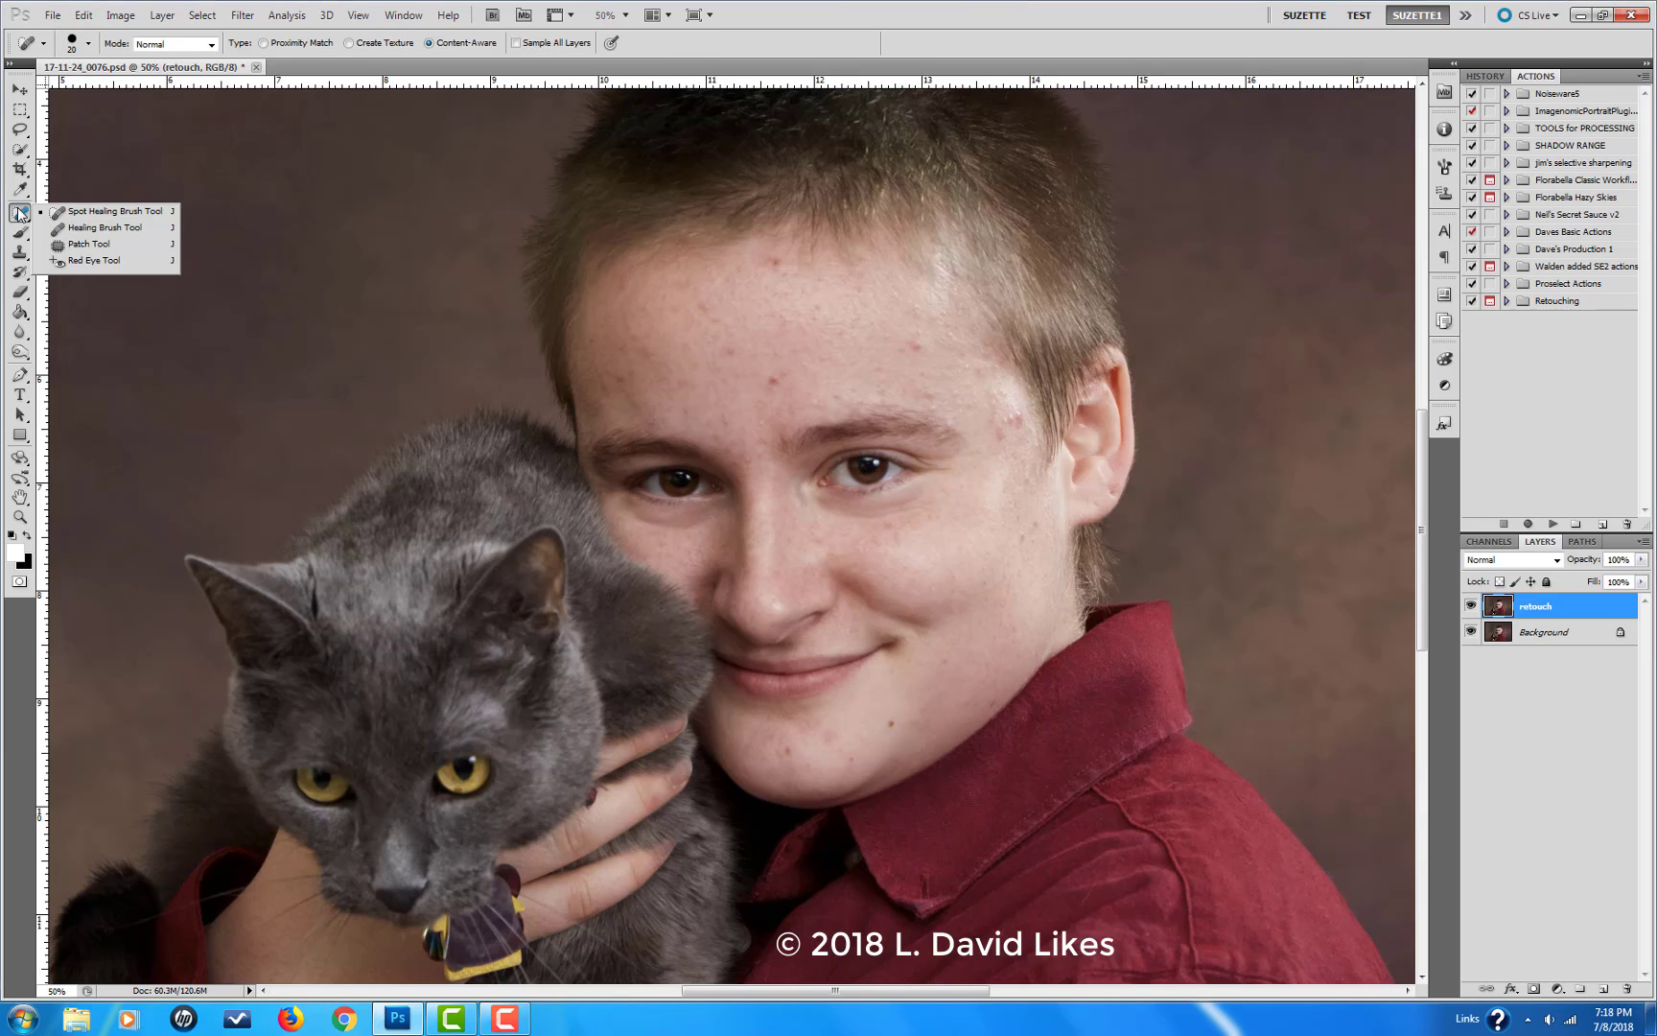
{"action": "left_click", "coordinate": [75, 218]}
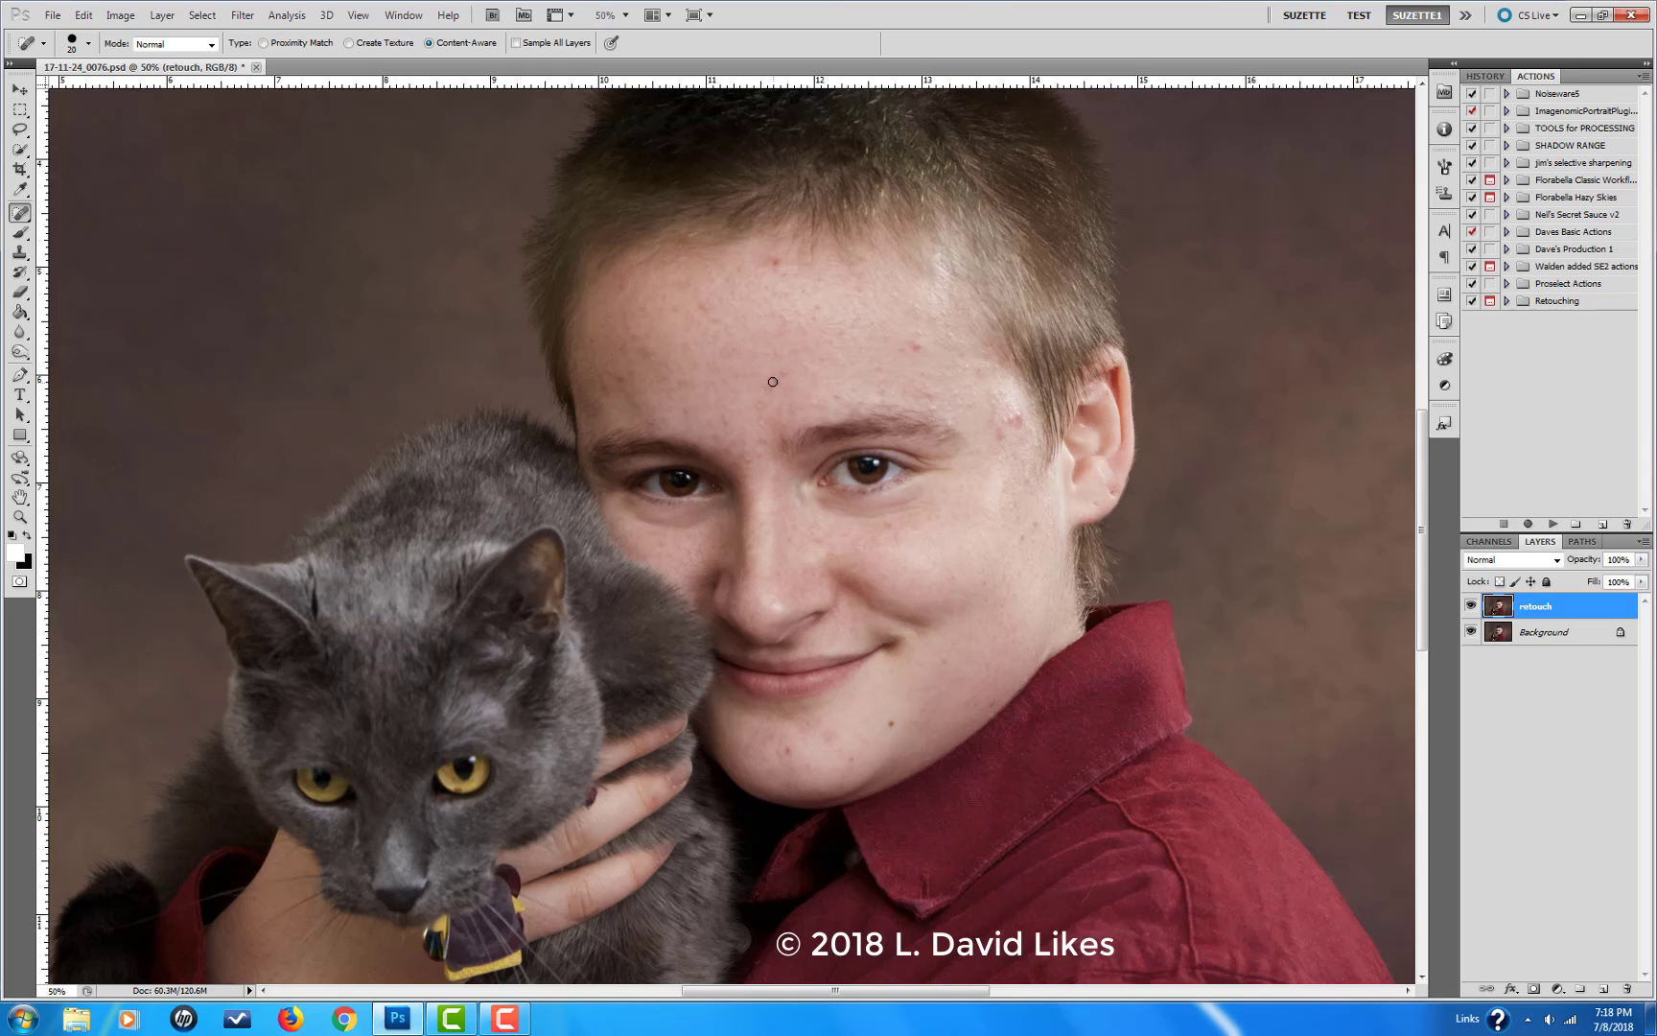
{"action": "left_click", "coordinate": [777, 261]}
{"action": "left_click", "coordinate": [918, 346]}
{"action": "left_click_drag", "start_coordinate": [997, 434], "coordinate": [1010, 420]}
{"action": "left_click", "coordinate": [1007, 422]}
{"action": "left_click", "coordinate": [914, 344]}
{"action": "left_click", "coordinate": [775, 265]}
Step: Smooth the retouch layer's skin with the Imagenomic Portraiture filter using the "Smoothing: High" preset
{"action": "left_click", "coordinate": [243, 16]}
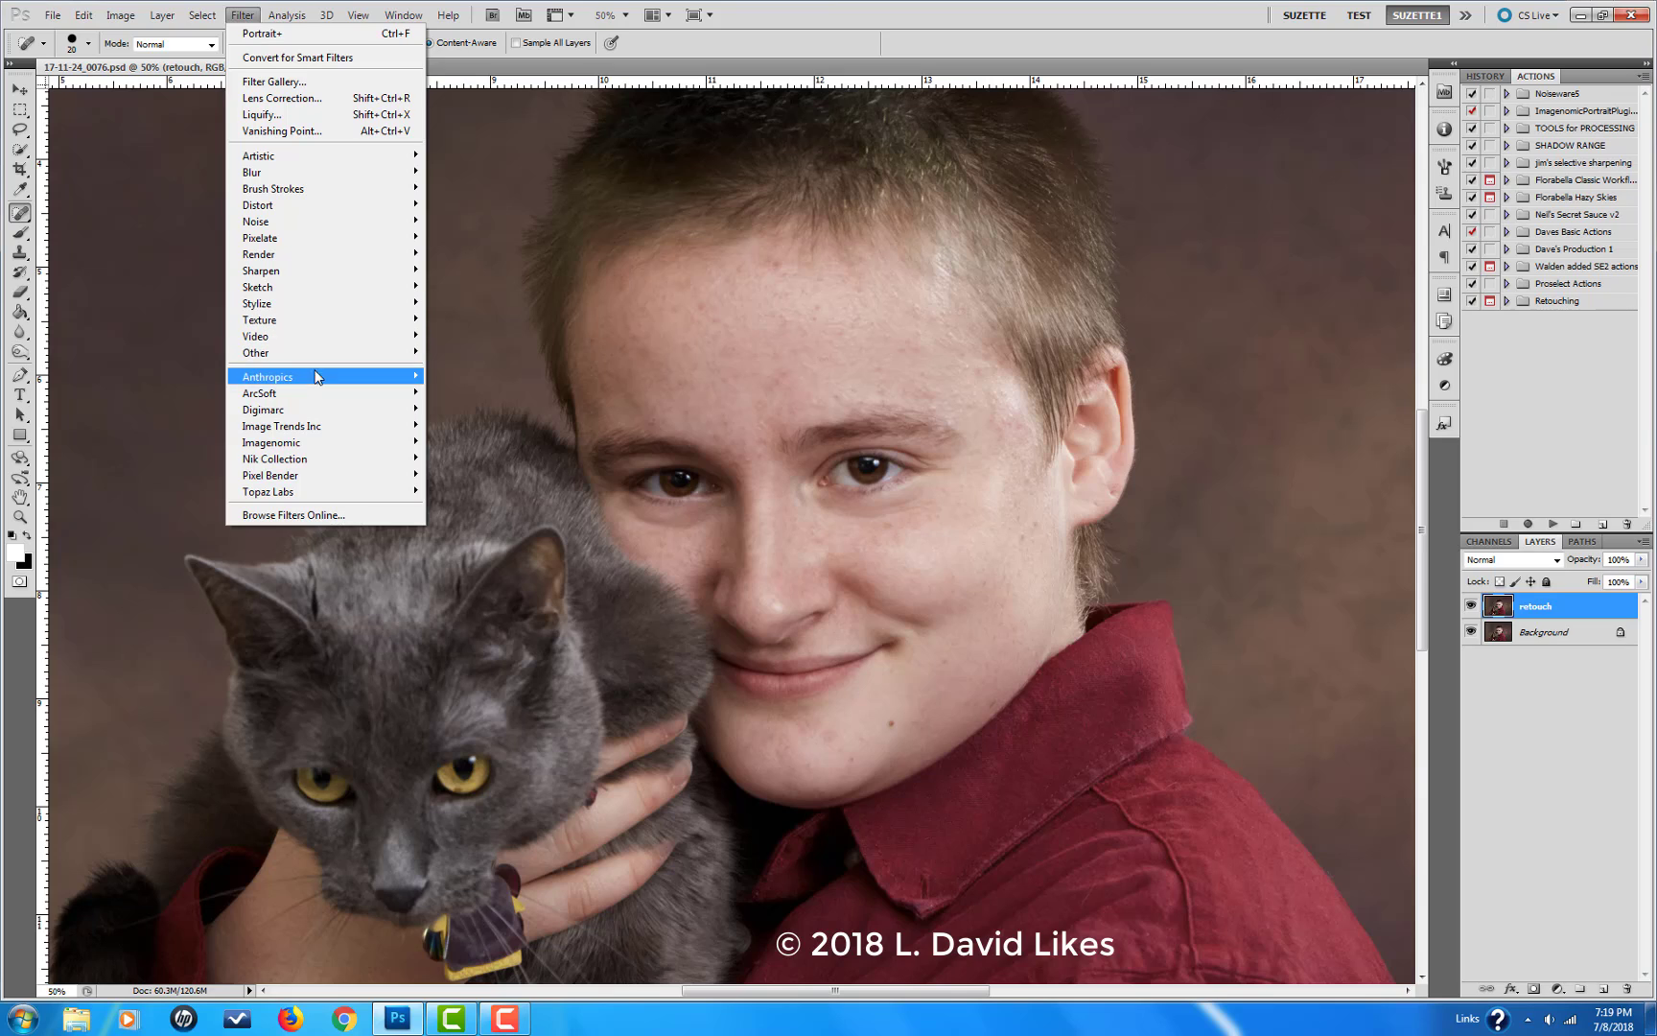
{"action": "mouse_move", "coordinate": [309, 393]}
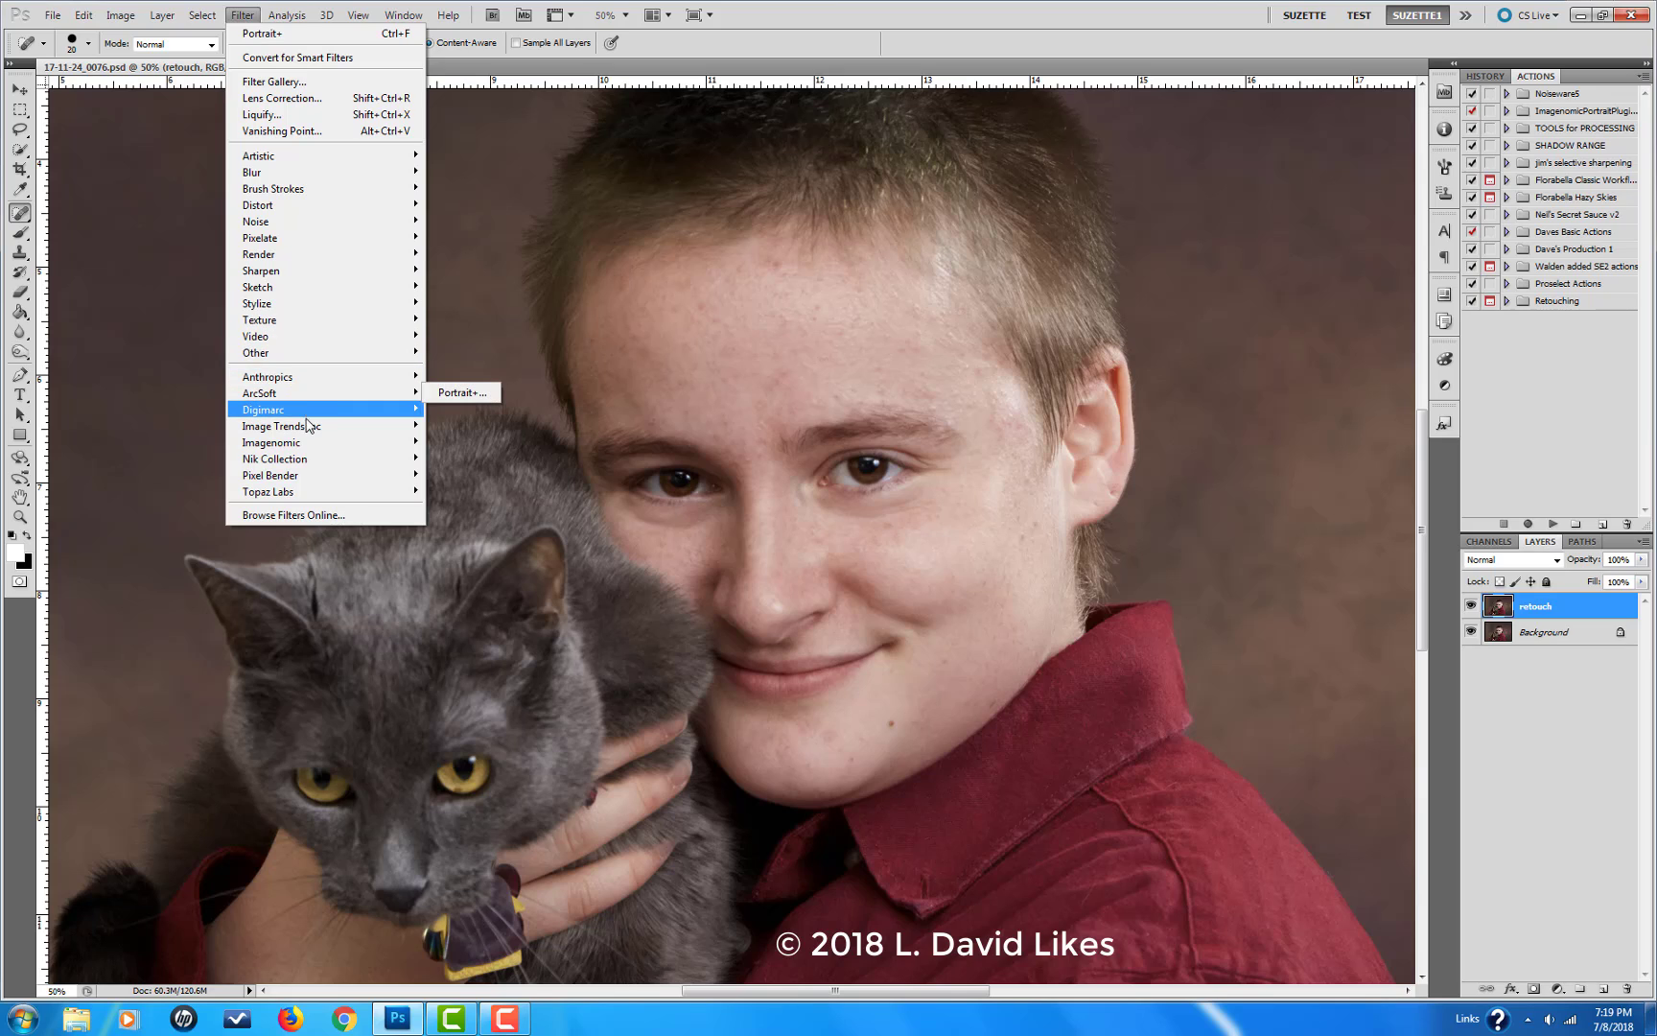
{"action": "mouse_move", "coordinate": [309, 442]}
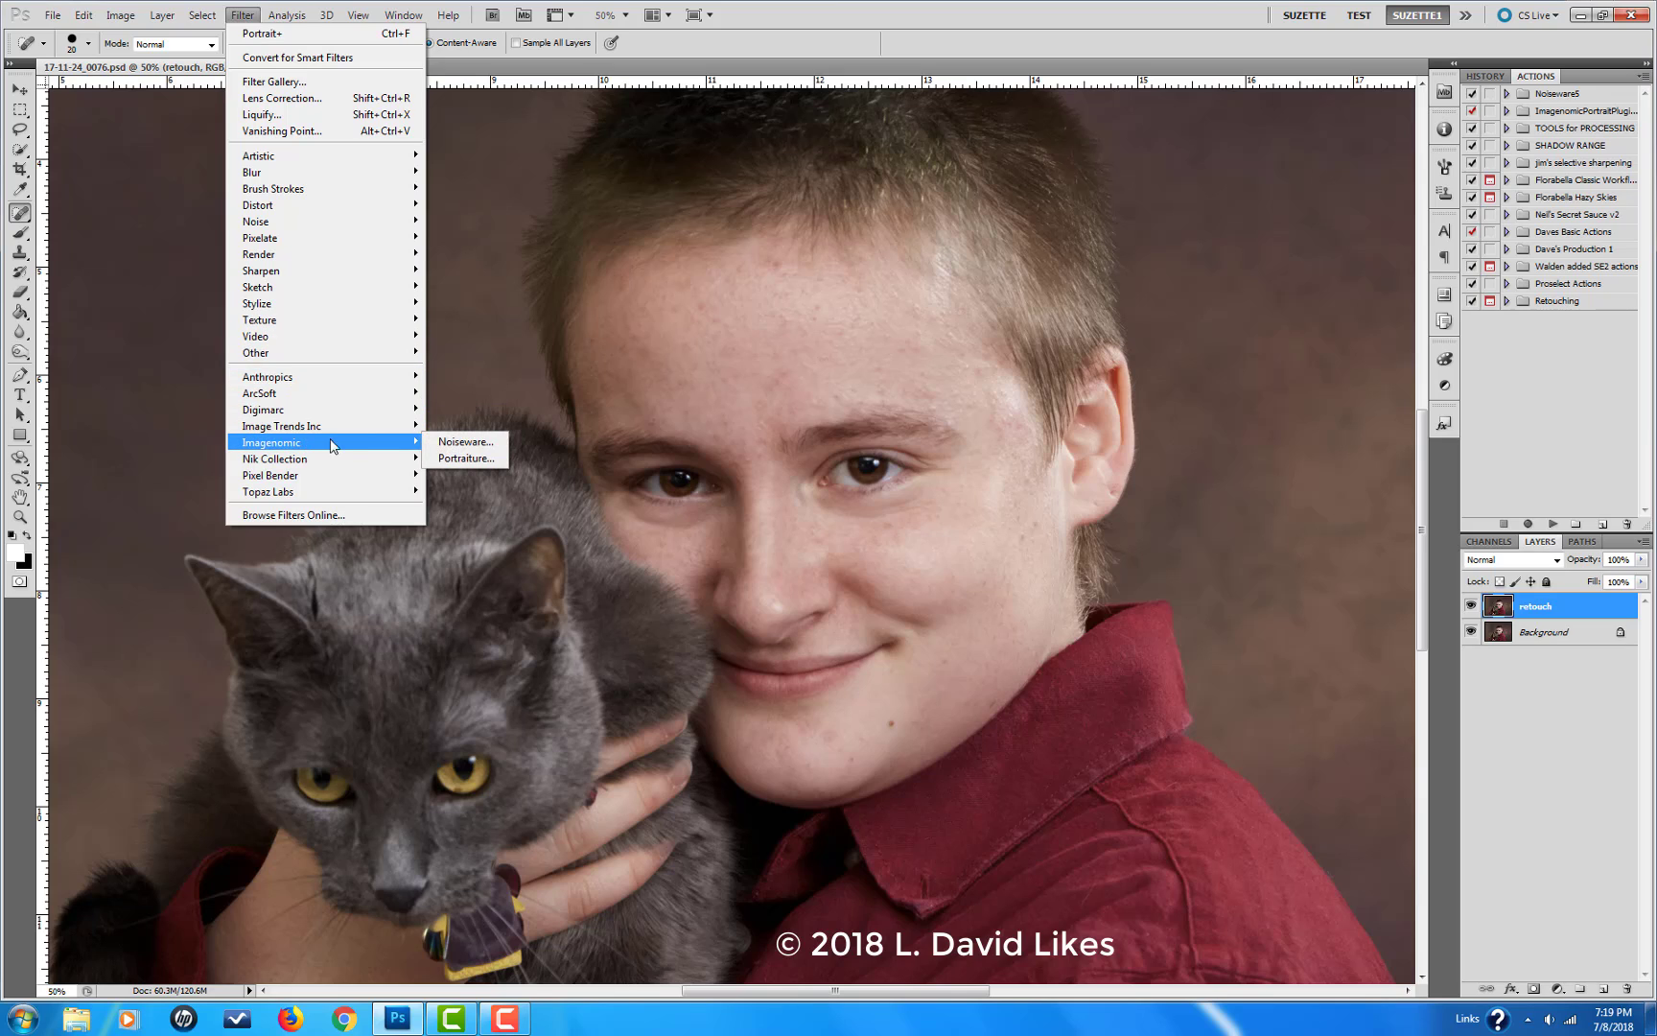
{"action": "left_click", "coordinate": [450, 460]}
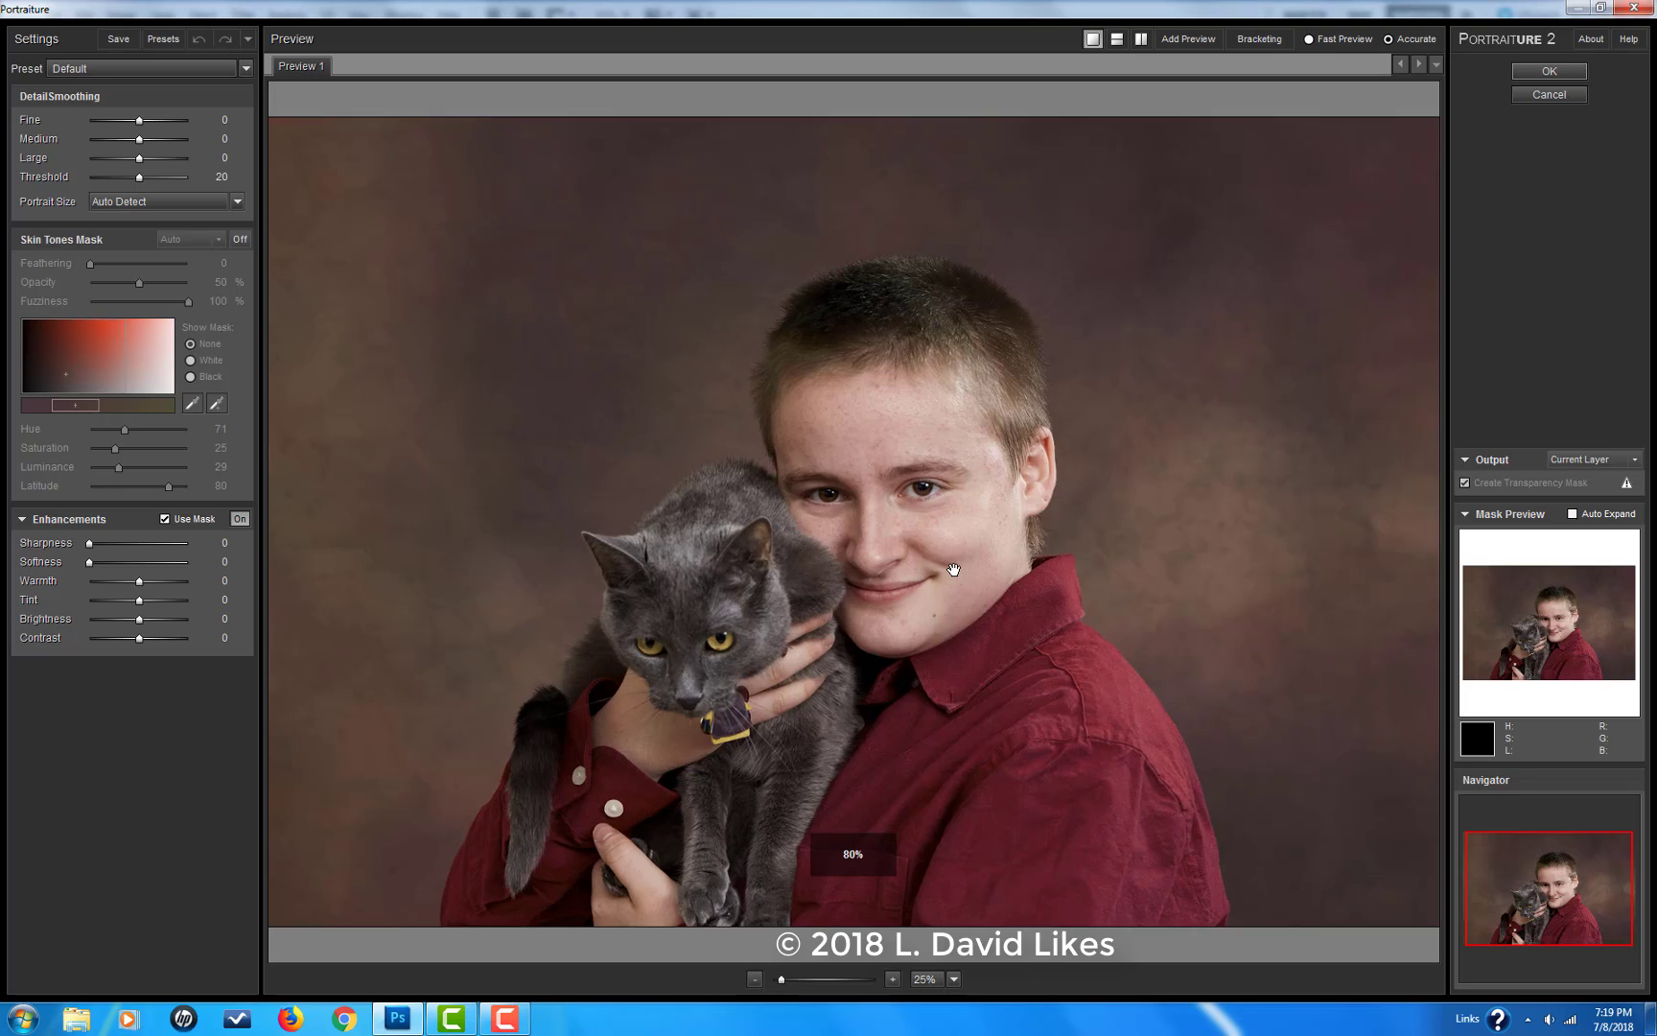
{"action": "scroll", "coordinate": [945, 572], "scroll_direction": "up", "scroll_amount": 2}
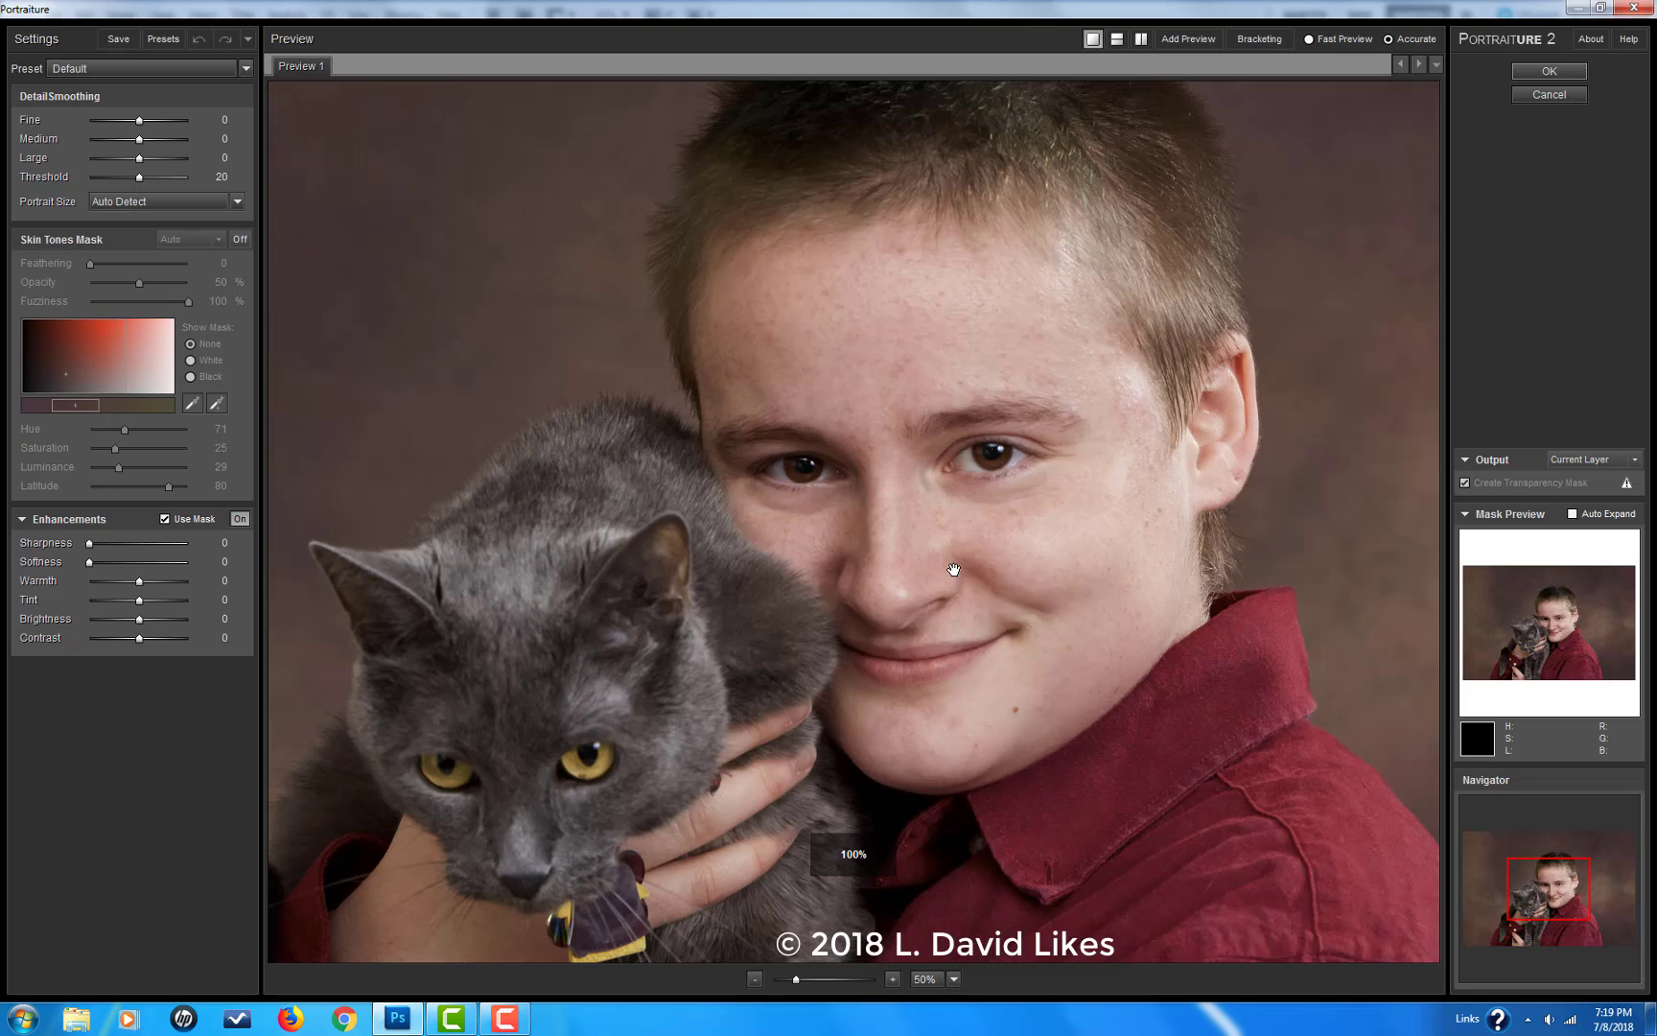
{"action": "left_click", "coordinate": [138, 70]}
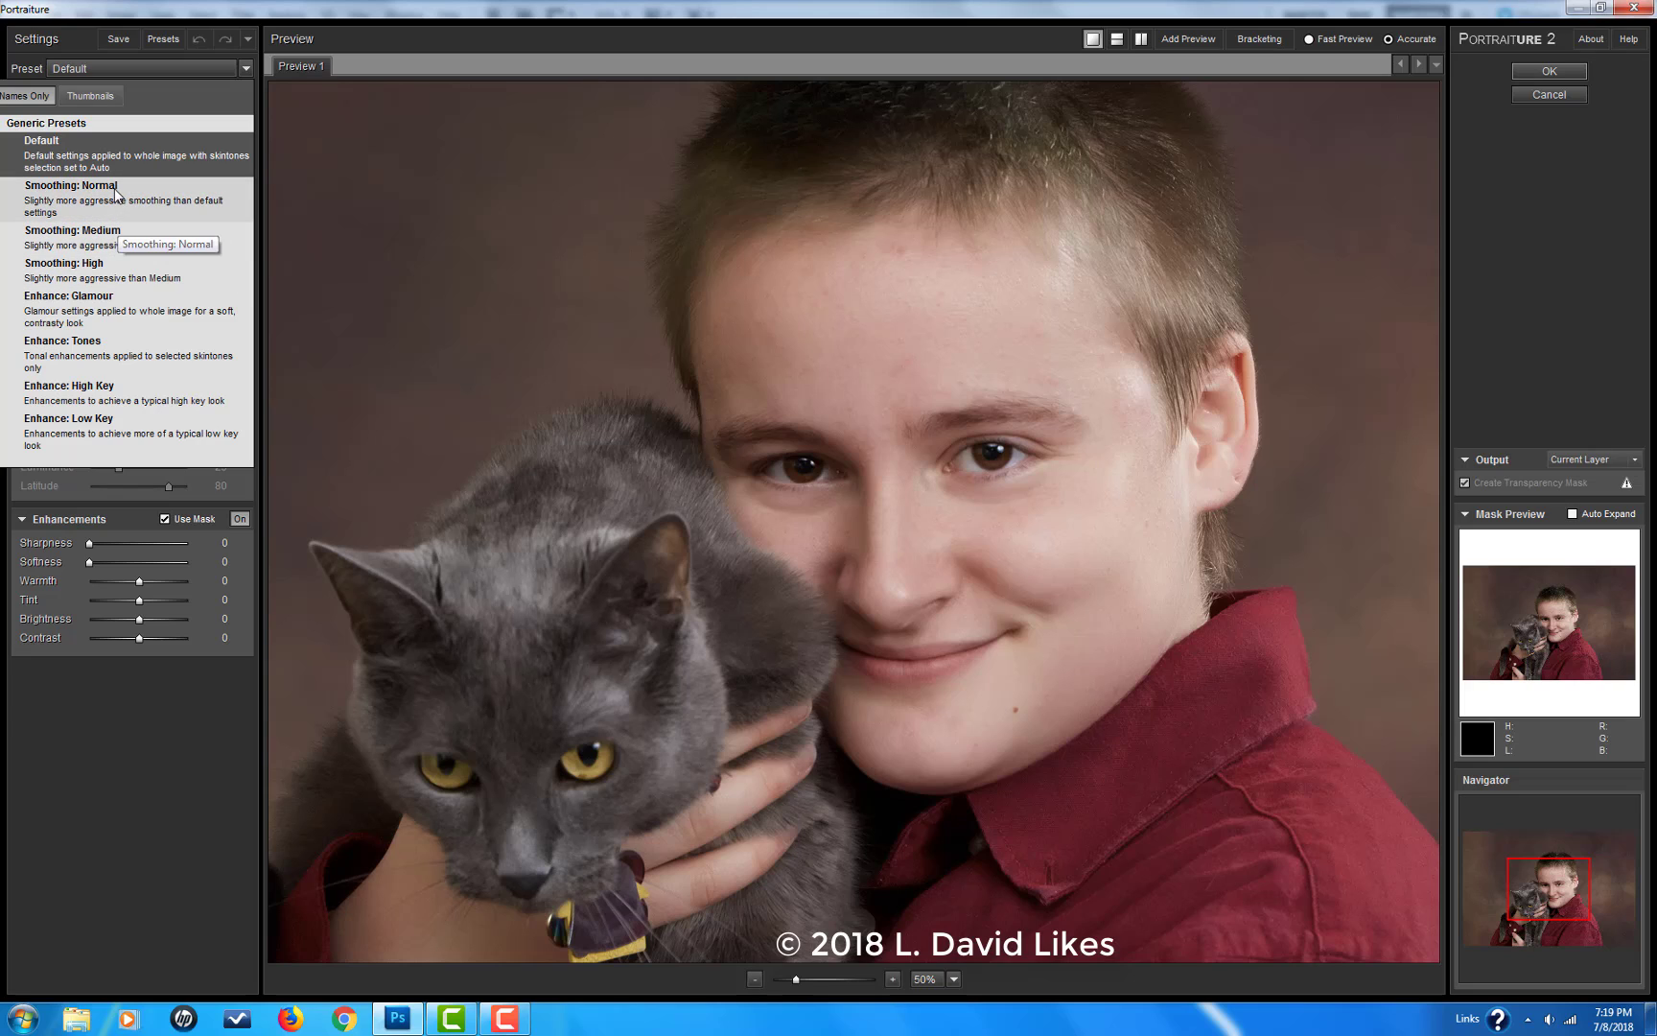
{"action": "left_click", "coordinate": [114, 267]}
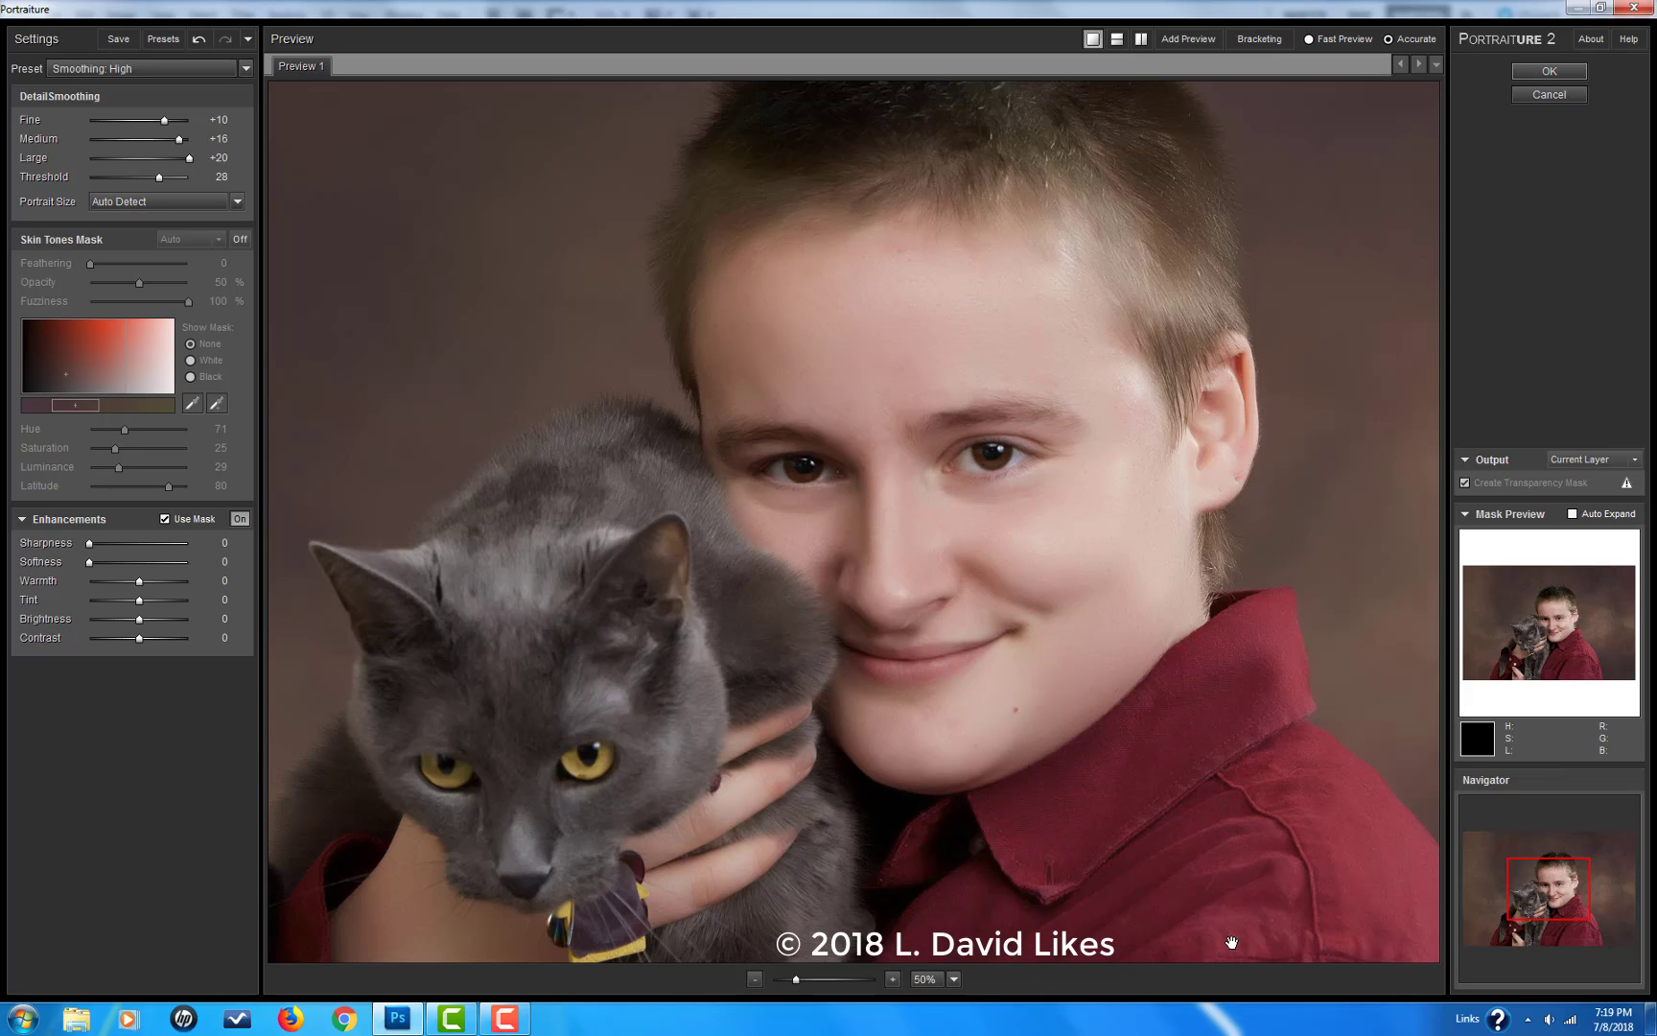
{"action": "left_click", "coordinate": [1558, 71]}
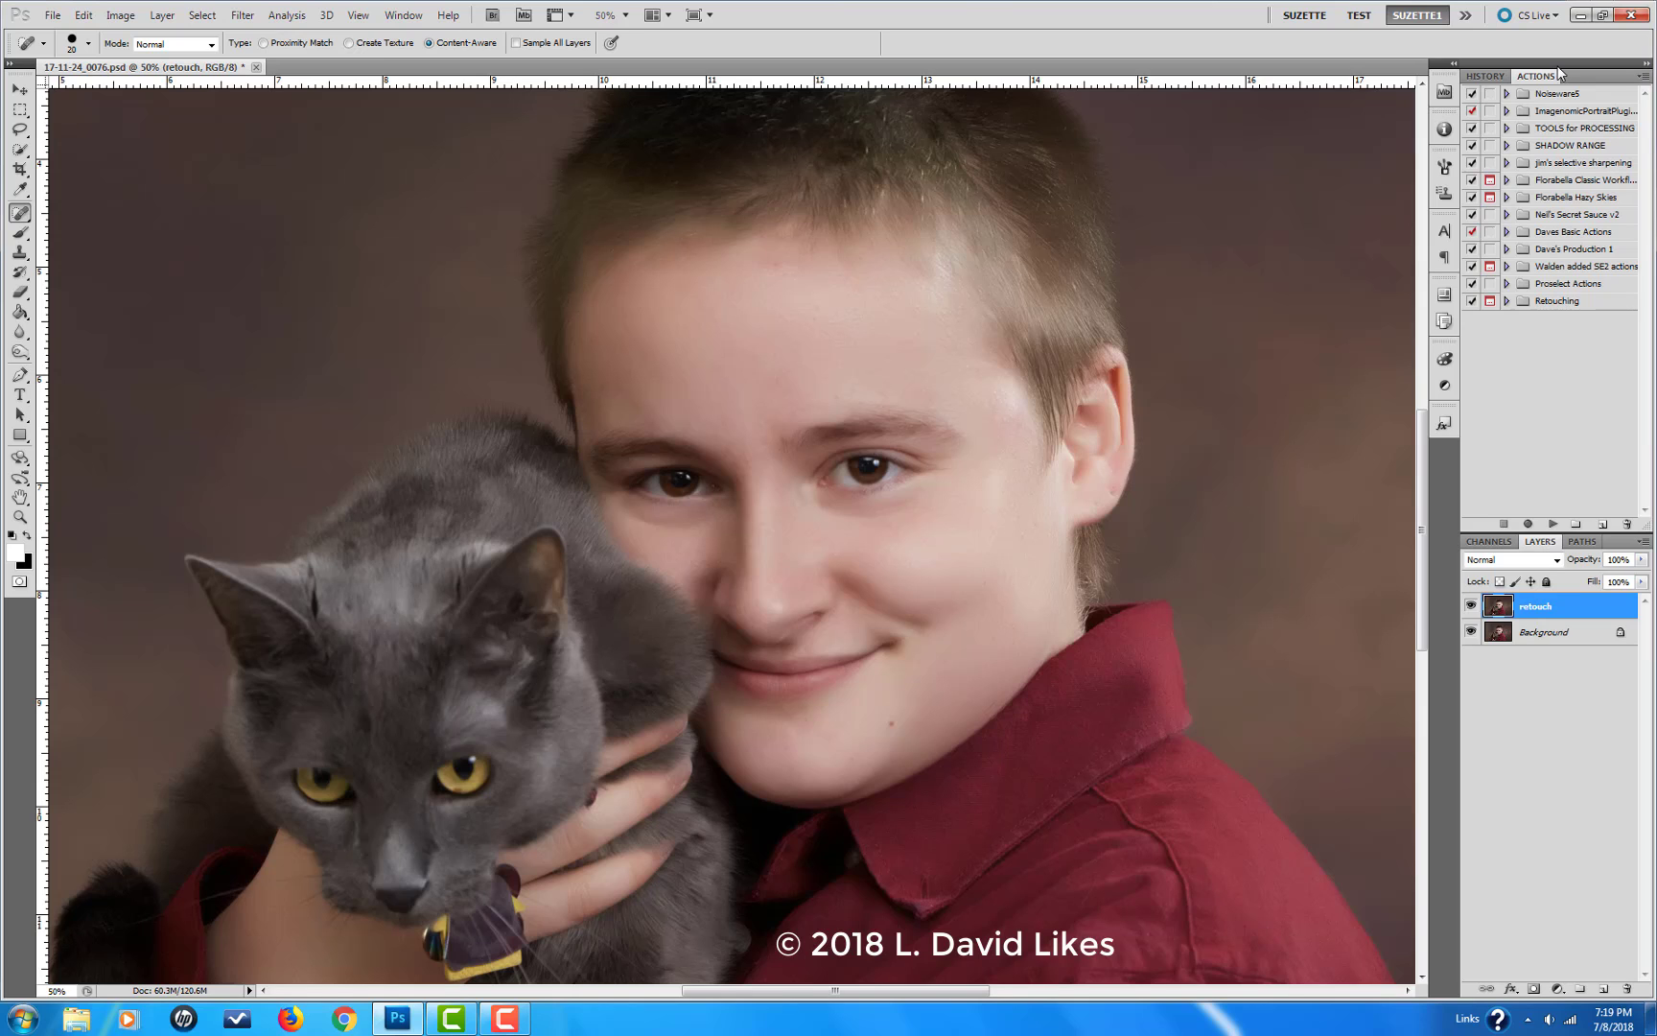
Step: Reduce the retouch layer's opacity to 75% to tone down the smoothing
{"action": "key", "text": "ctrl+0"}
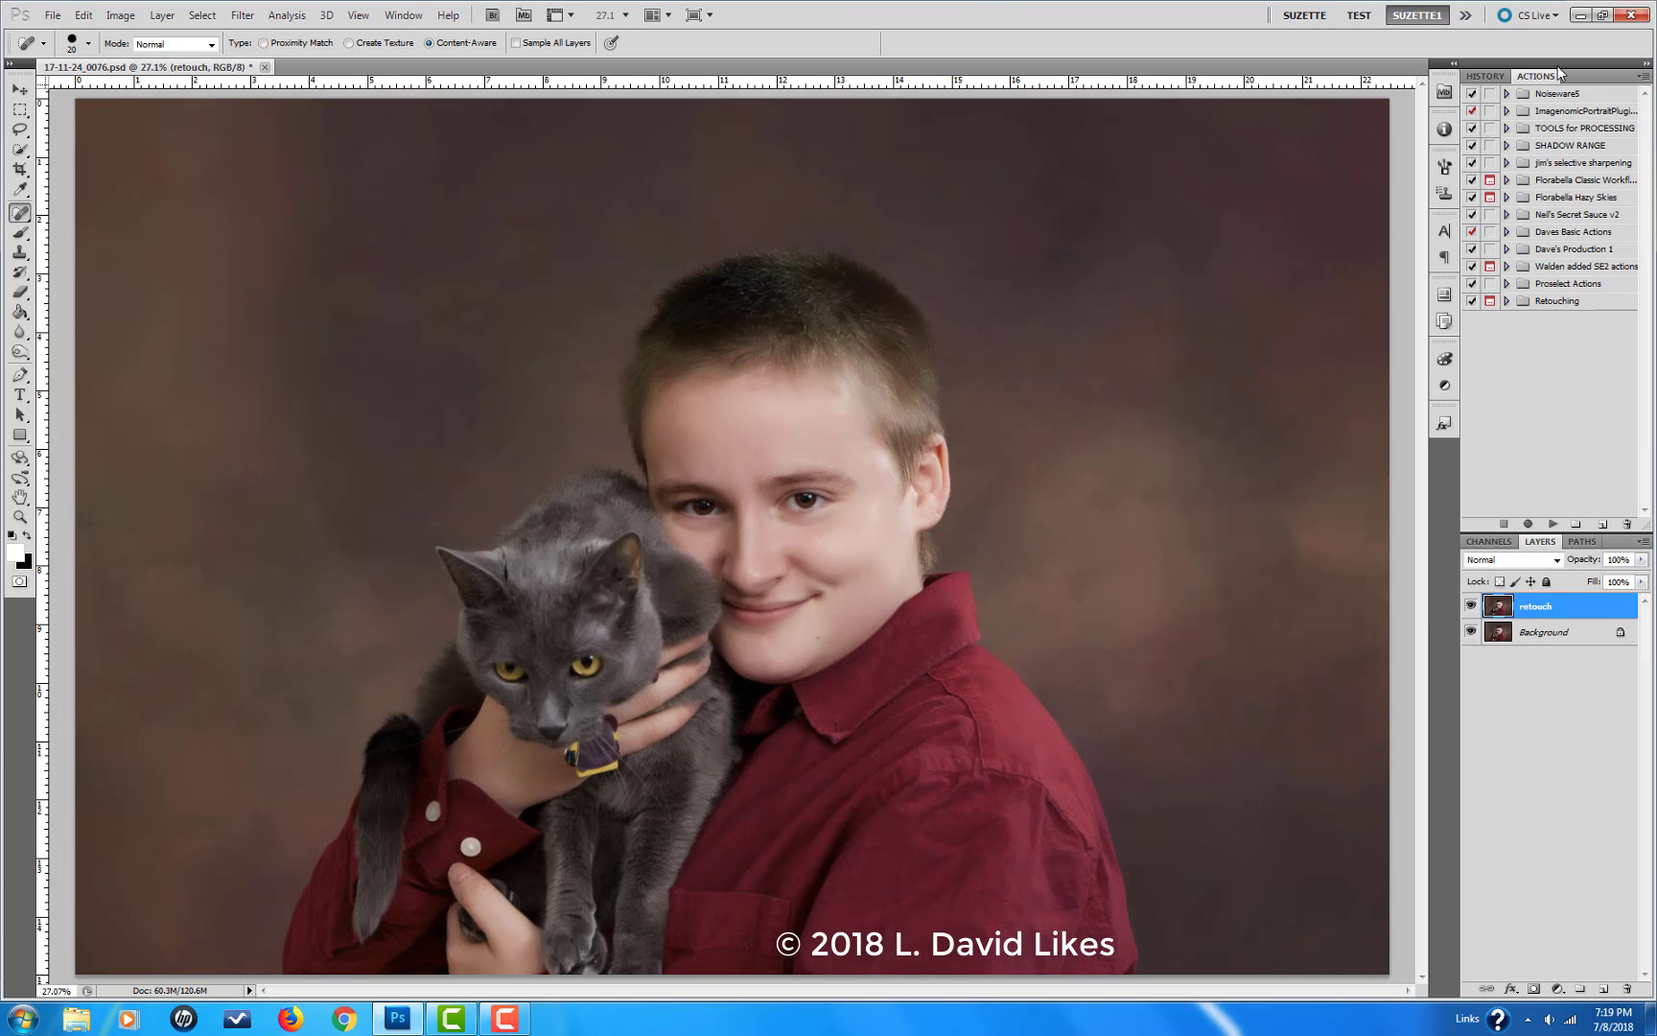
{"action": "key", "text": "ctrl+plus"}
{"action": "key", "text": "ctrl+plus"}
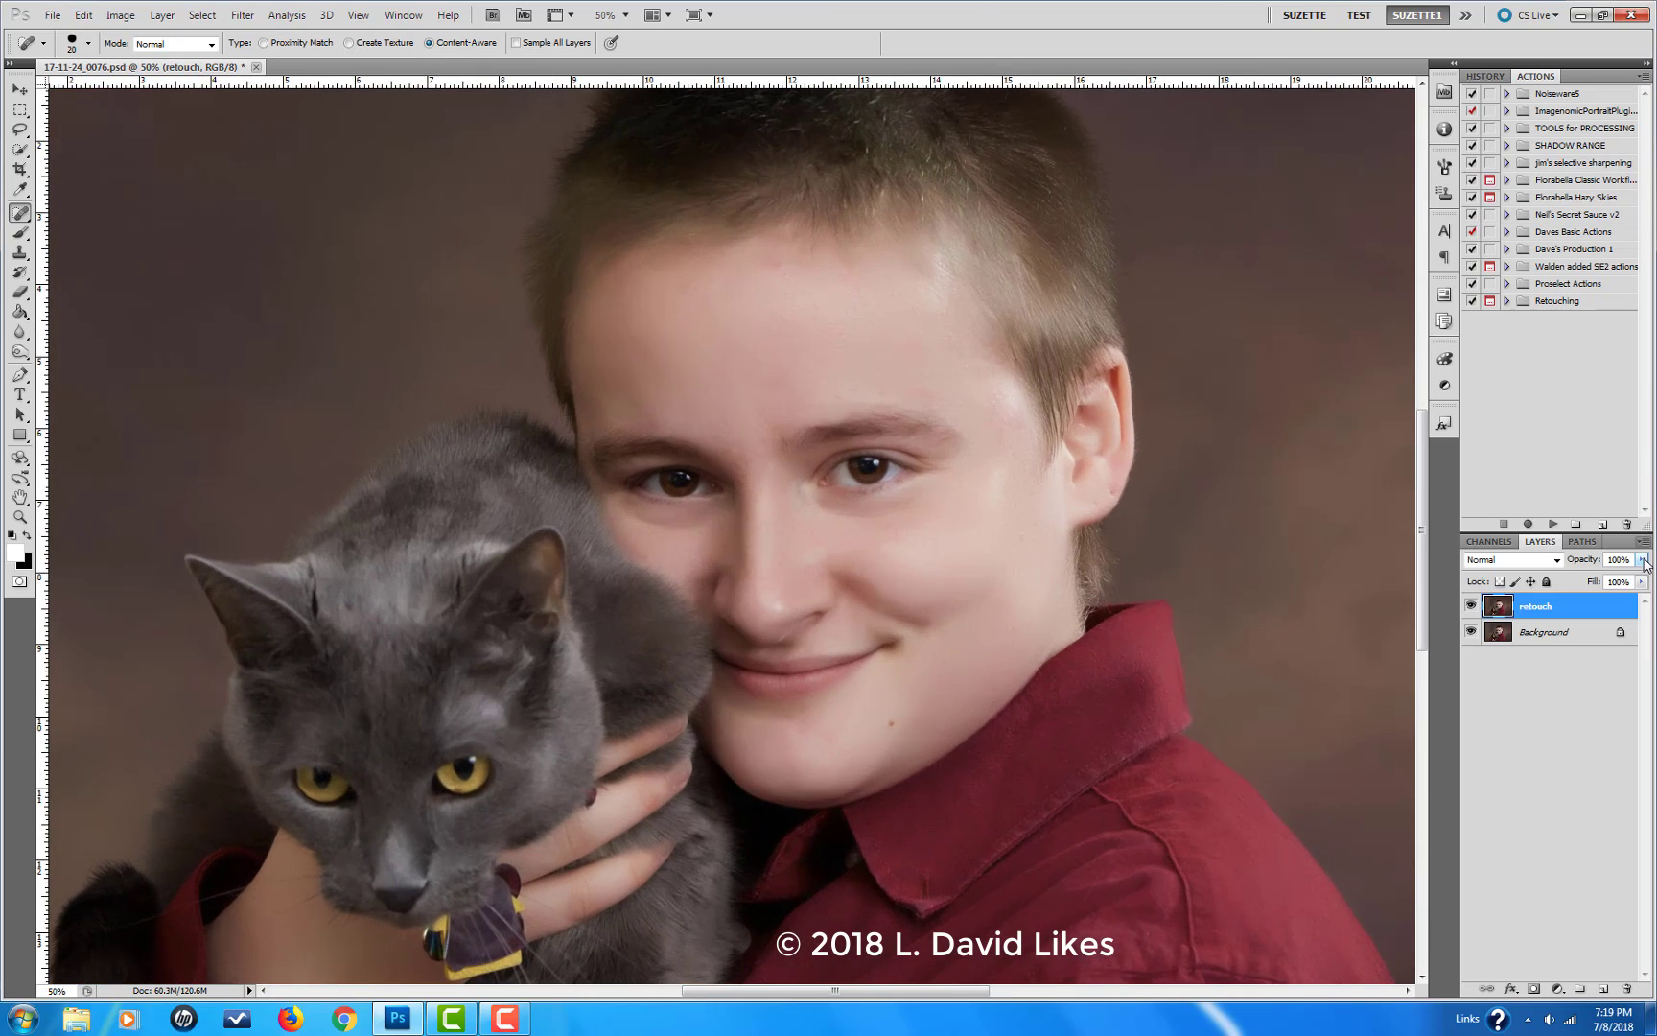
{"action": "left_click", "coordinate": [1643, 560]}
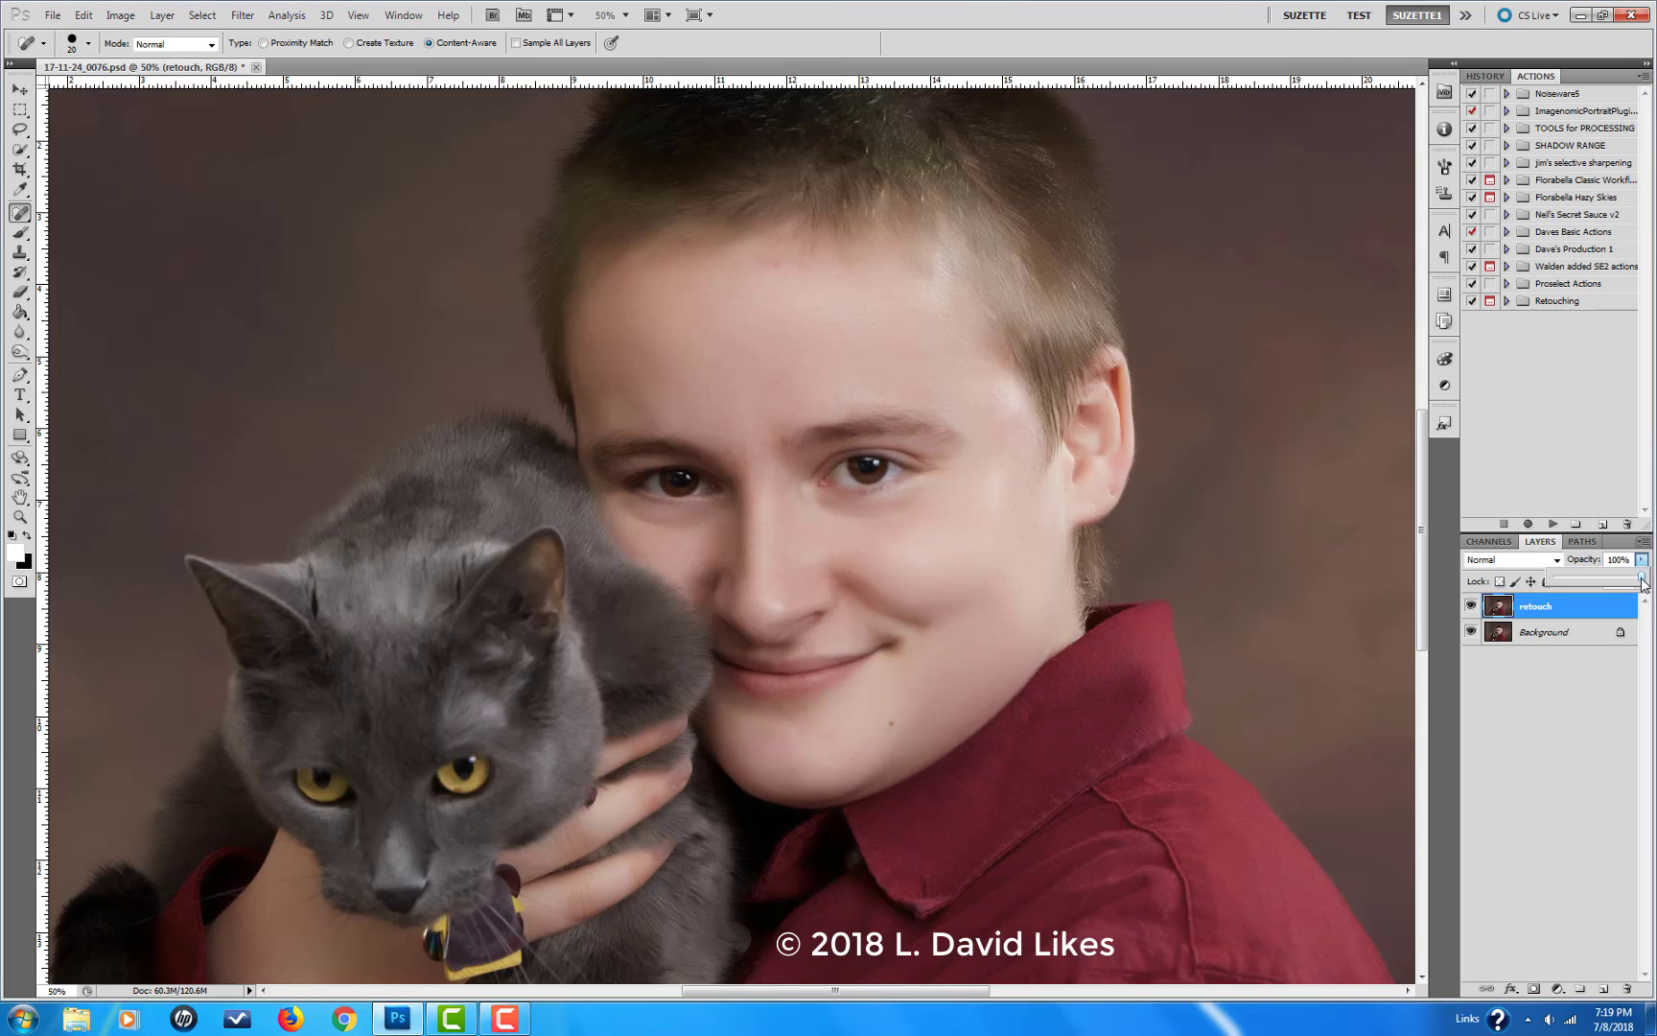
{"action": "left_click_drag", "start_coordinate": [1643, 582], "coordinate": [1621, 584]}
Step: Revert the photo to its saved version and duplicate the Background layer again
{"action": "left_click", "coordinate": [53, 16]}
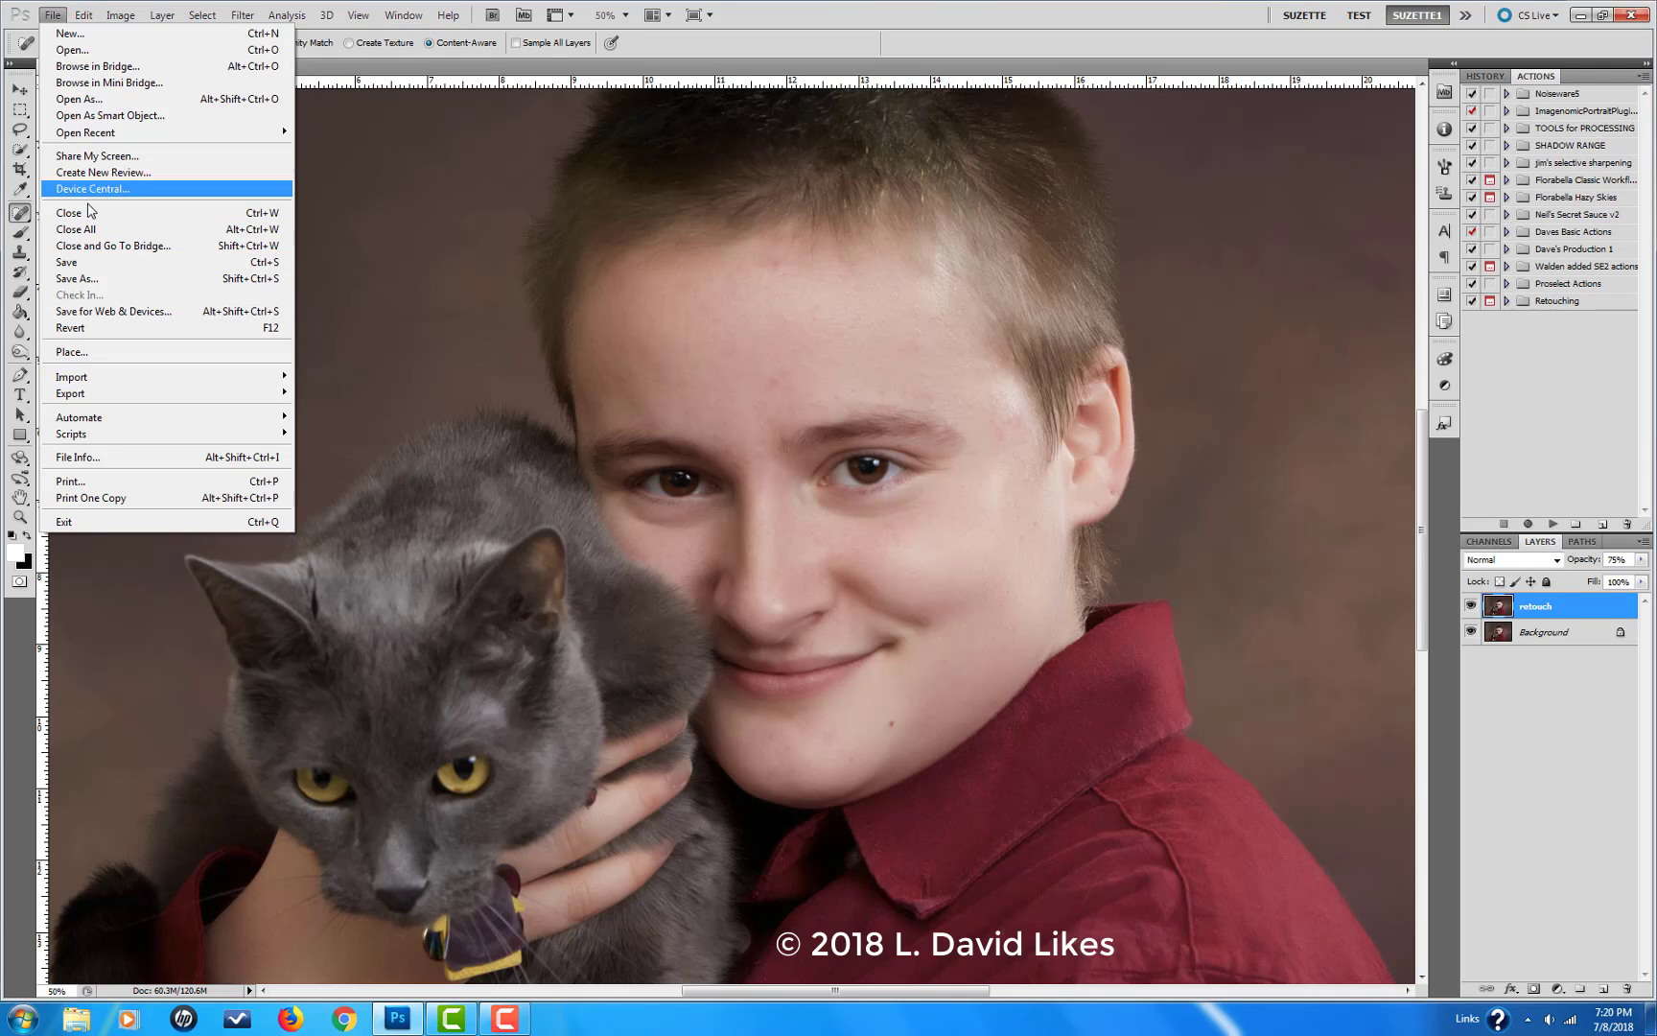
{"action": "left_click", "coordinate": [104, 327]}
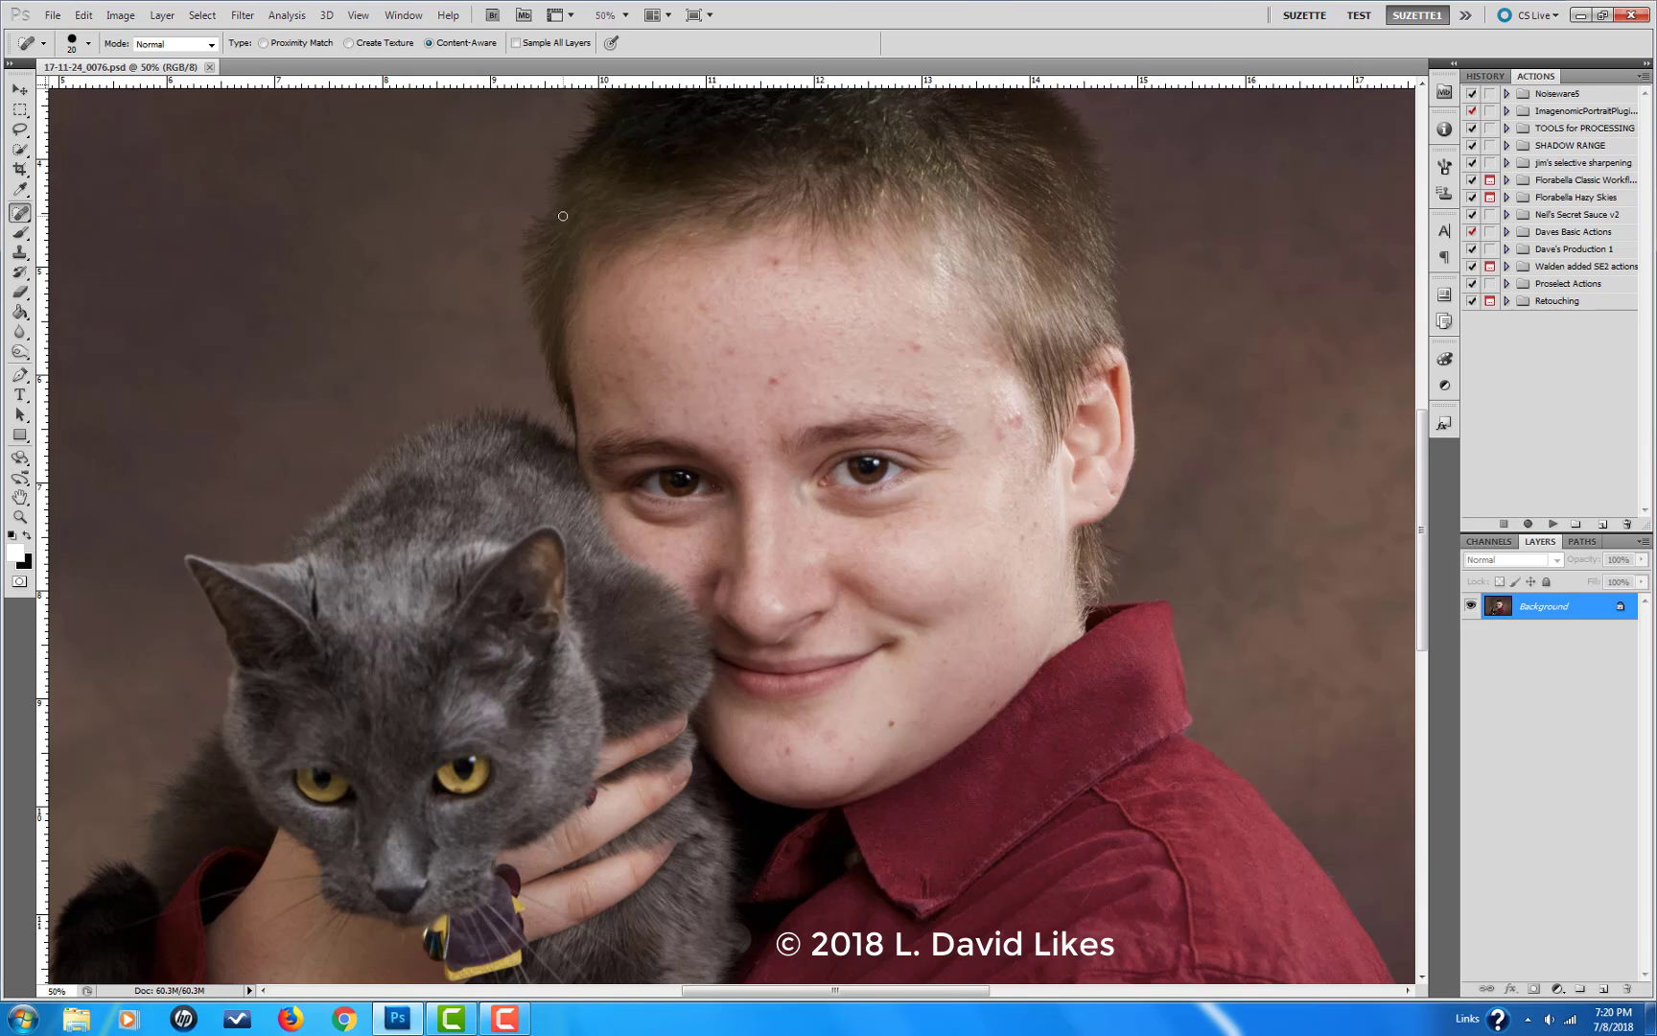
{"action": "key", "text": "ctrl+j"}
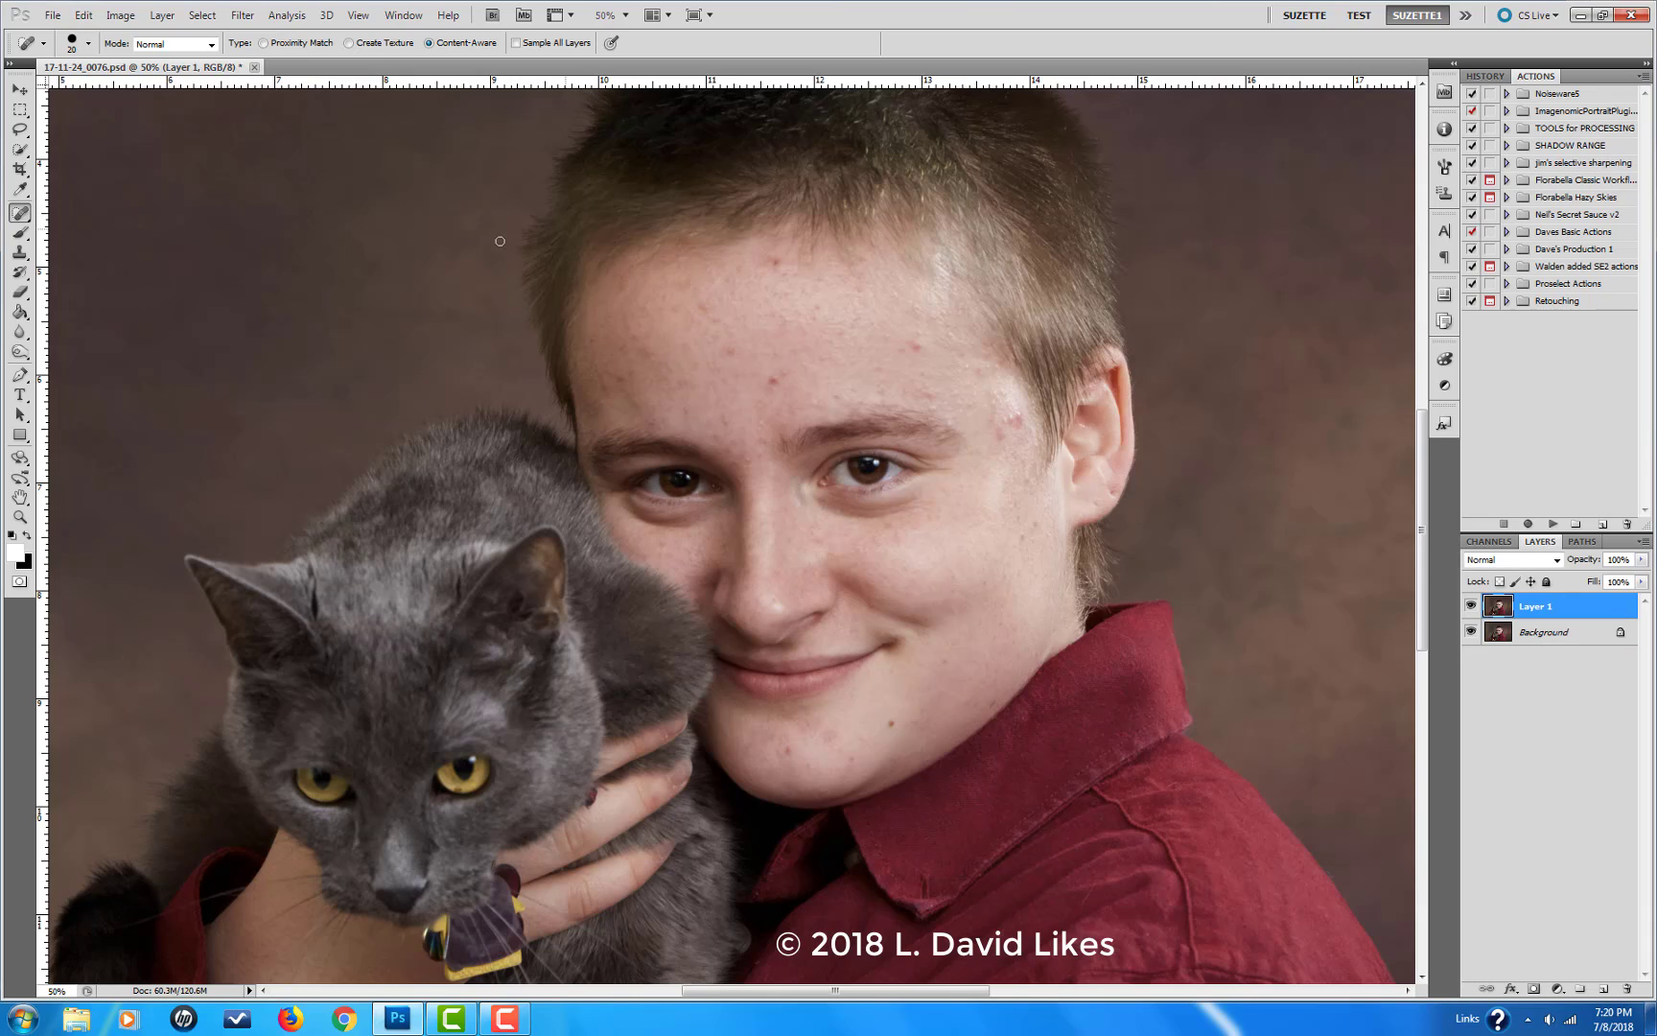
Step: Start Nik Color Efex Pro 4 on the duplicate layer and apply the Dynamic Skin Softener's "02 - Strong Softening" preset
{"action": "left_click", "coordinate": [243, 15]}
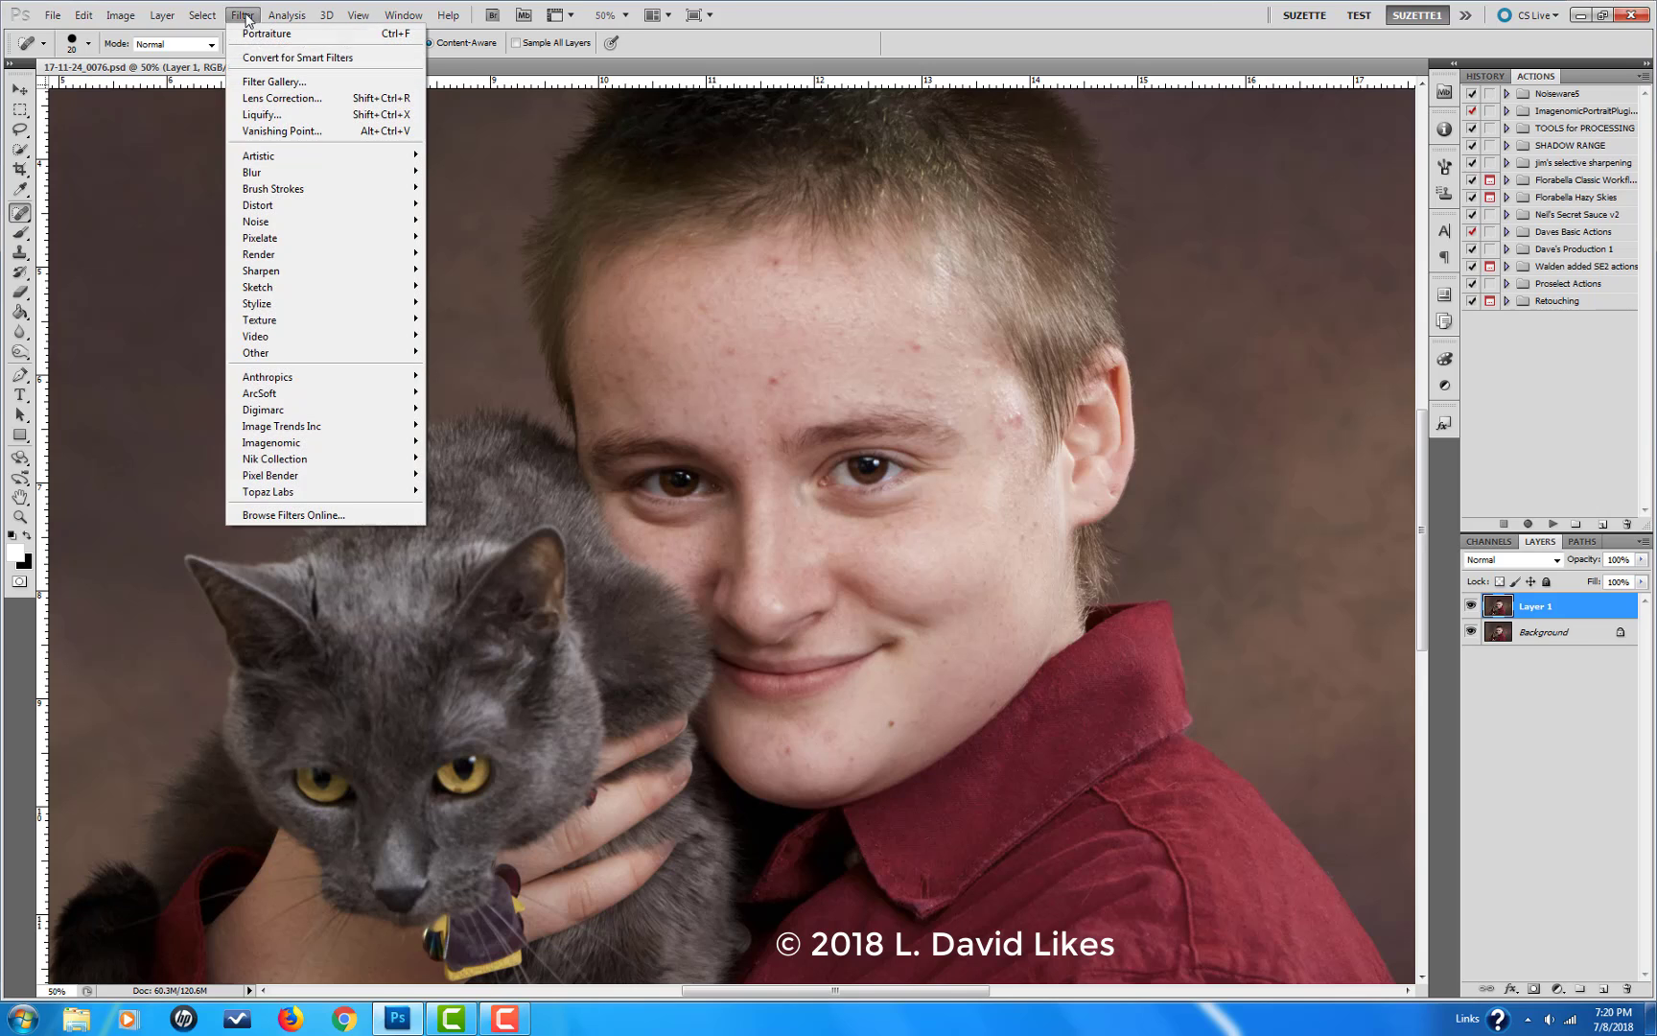
{"action": "mouse_move", "coordinate": [288, 438]}
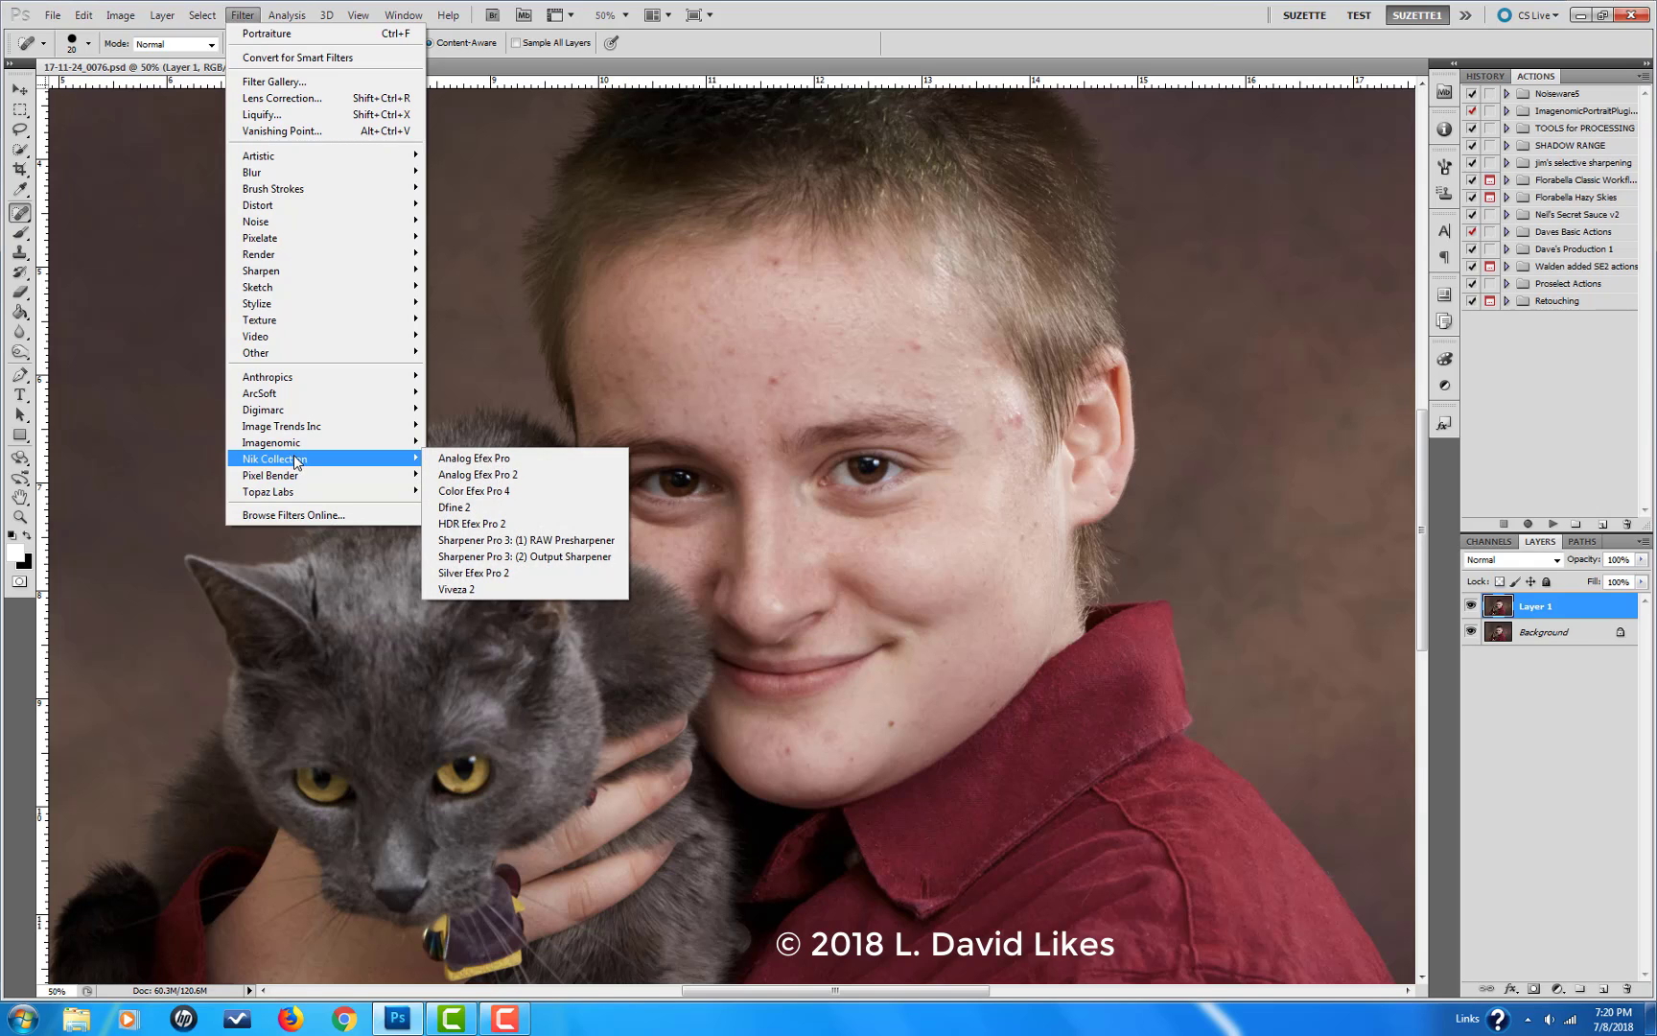
{"action": "left_click", "coordinate": [473, 492]}
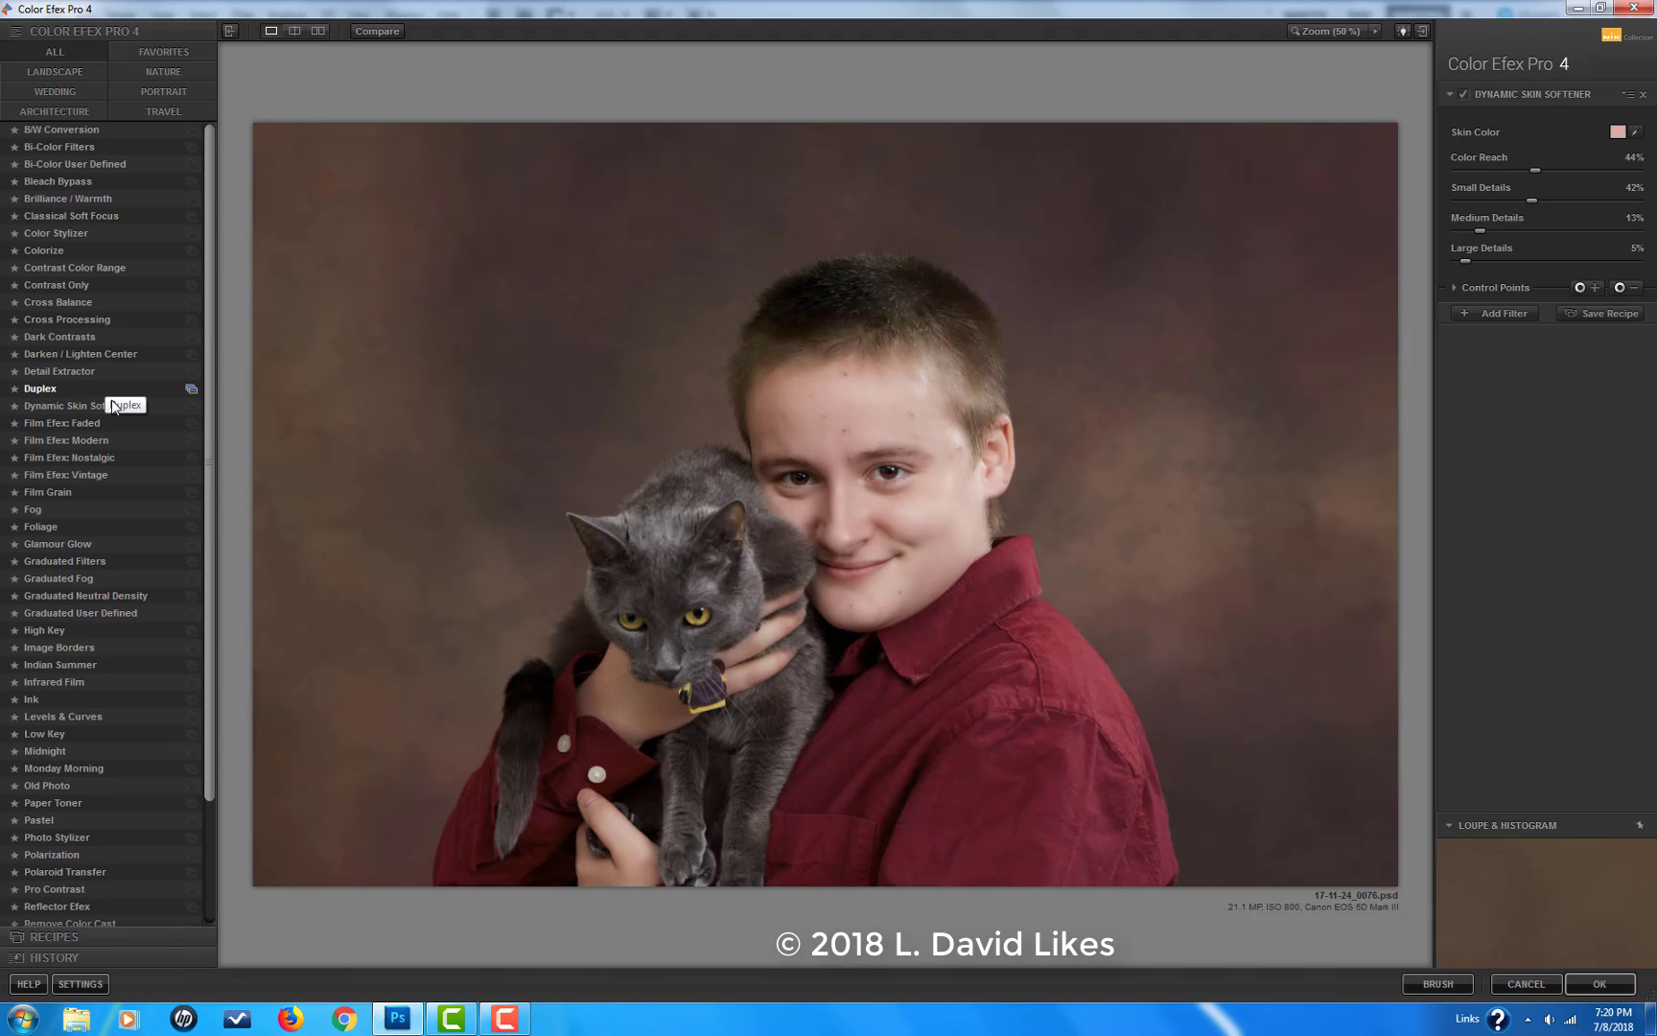
{"action": "left_click", "coordinate": [192, 404]}
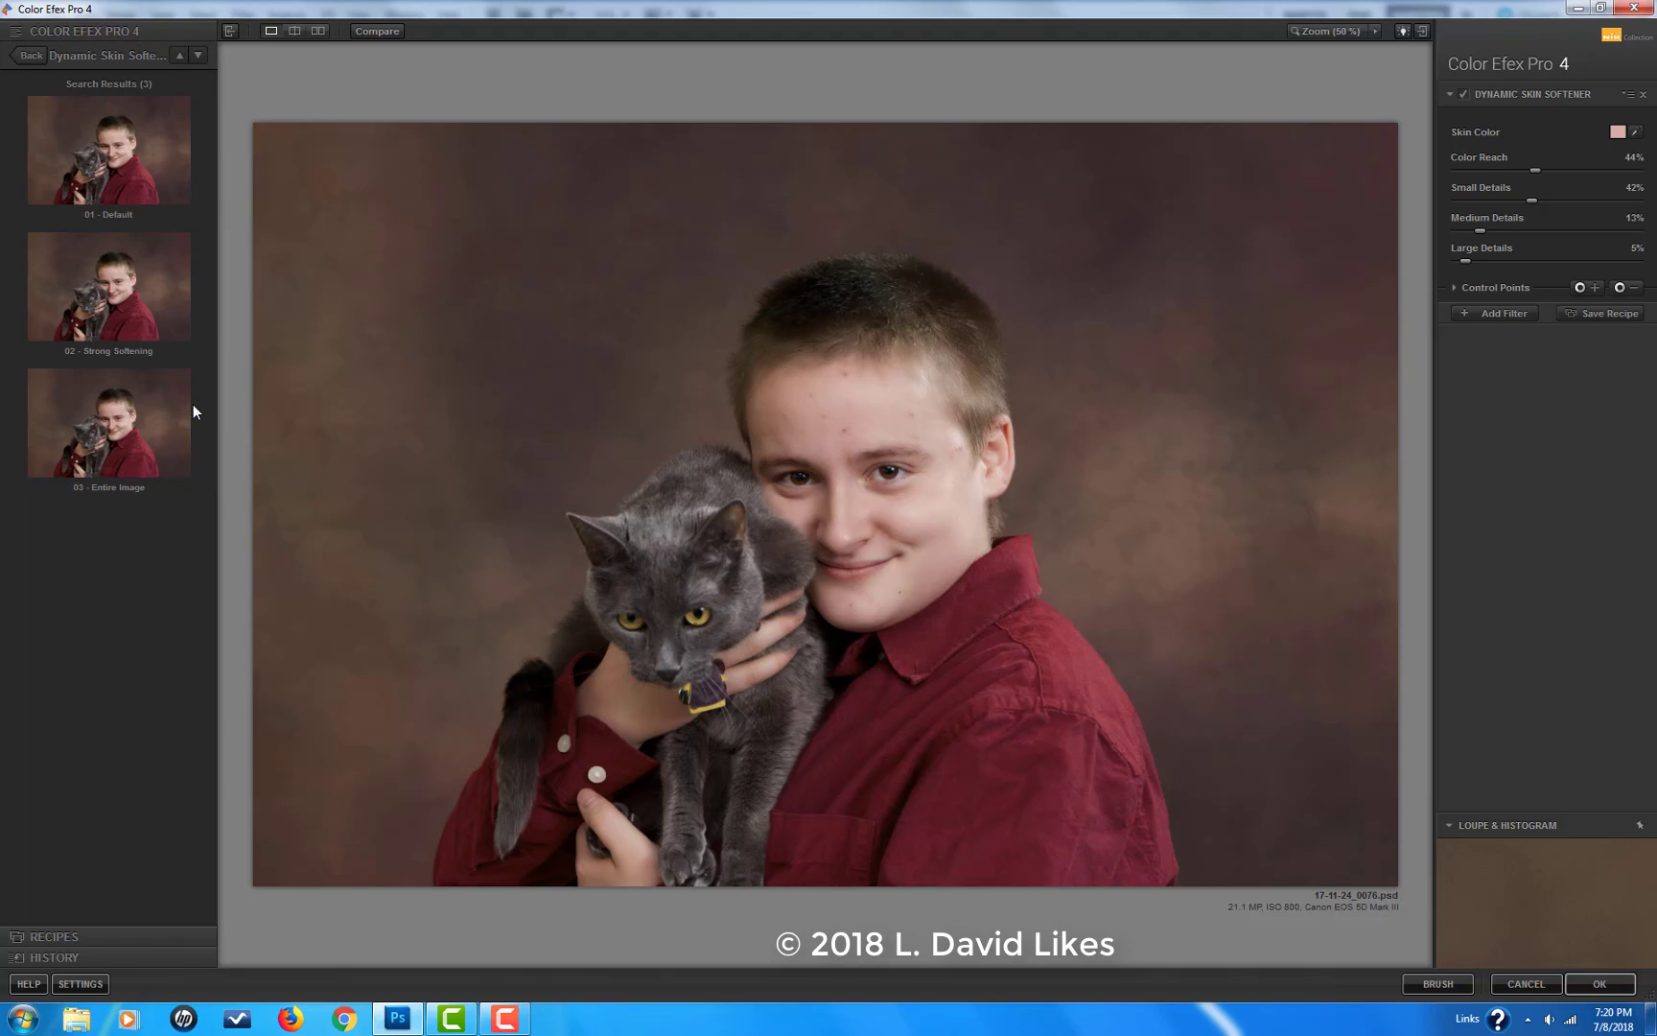
{"action": "left_click", "coordinate": [126, 157]}
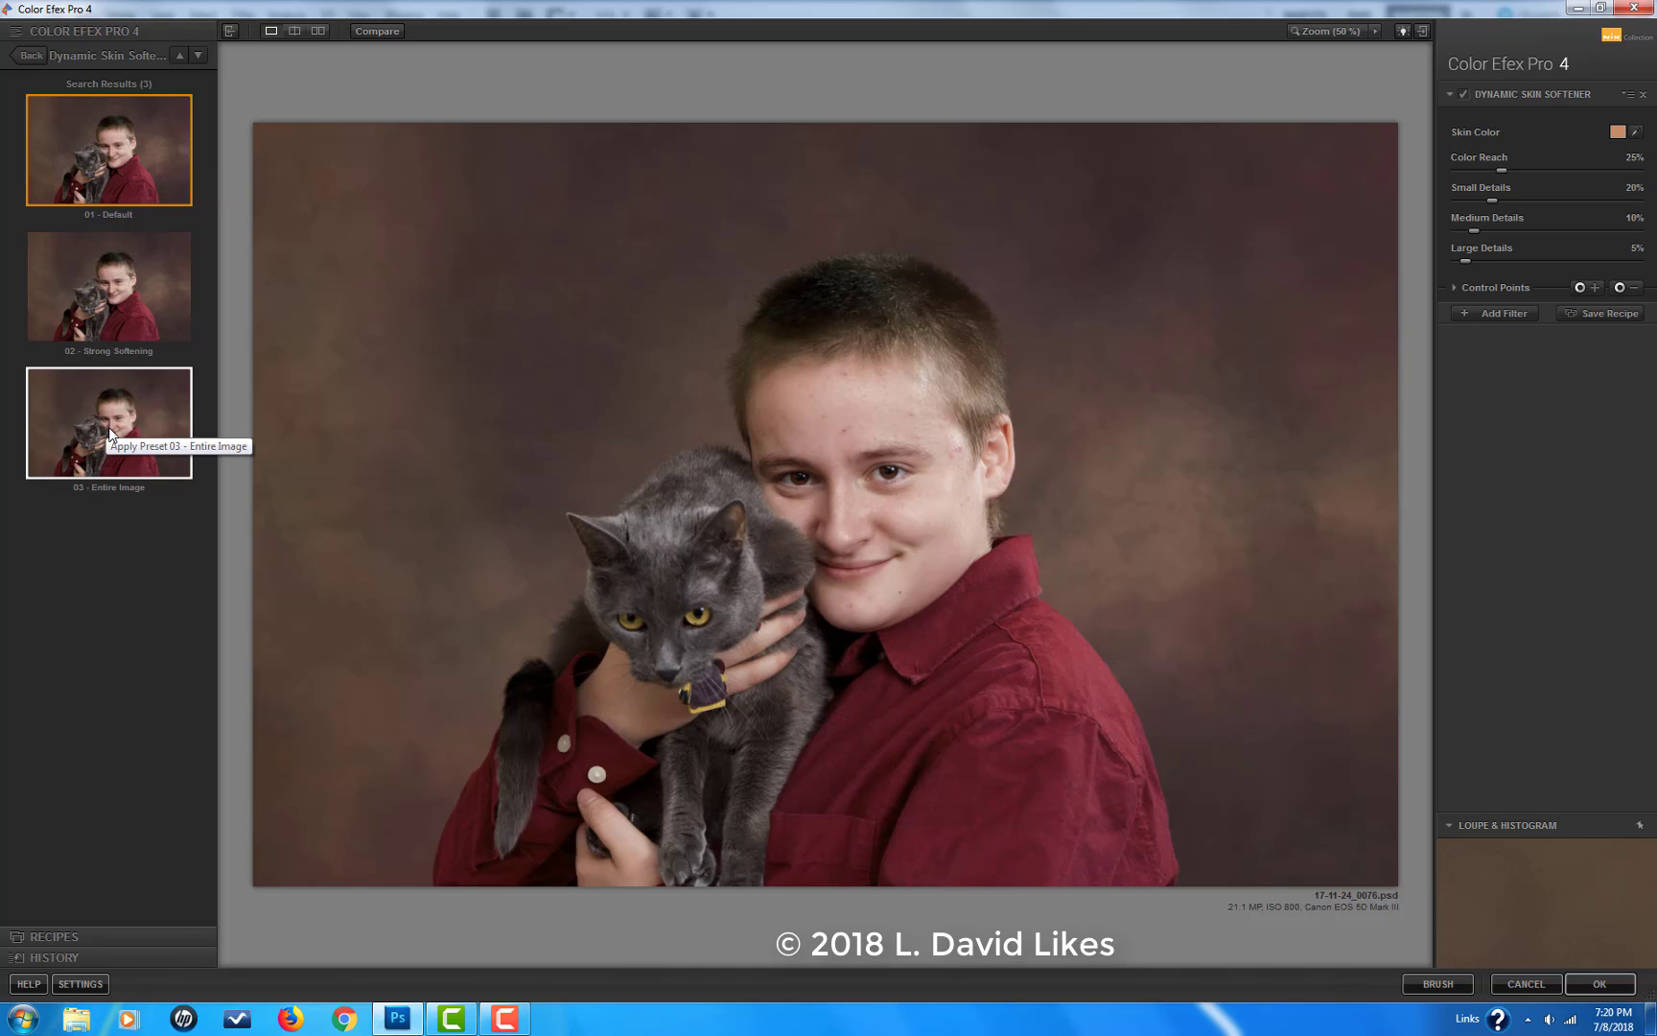
{"action": "left_click", "coordinate": [110, 315]}
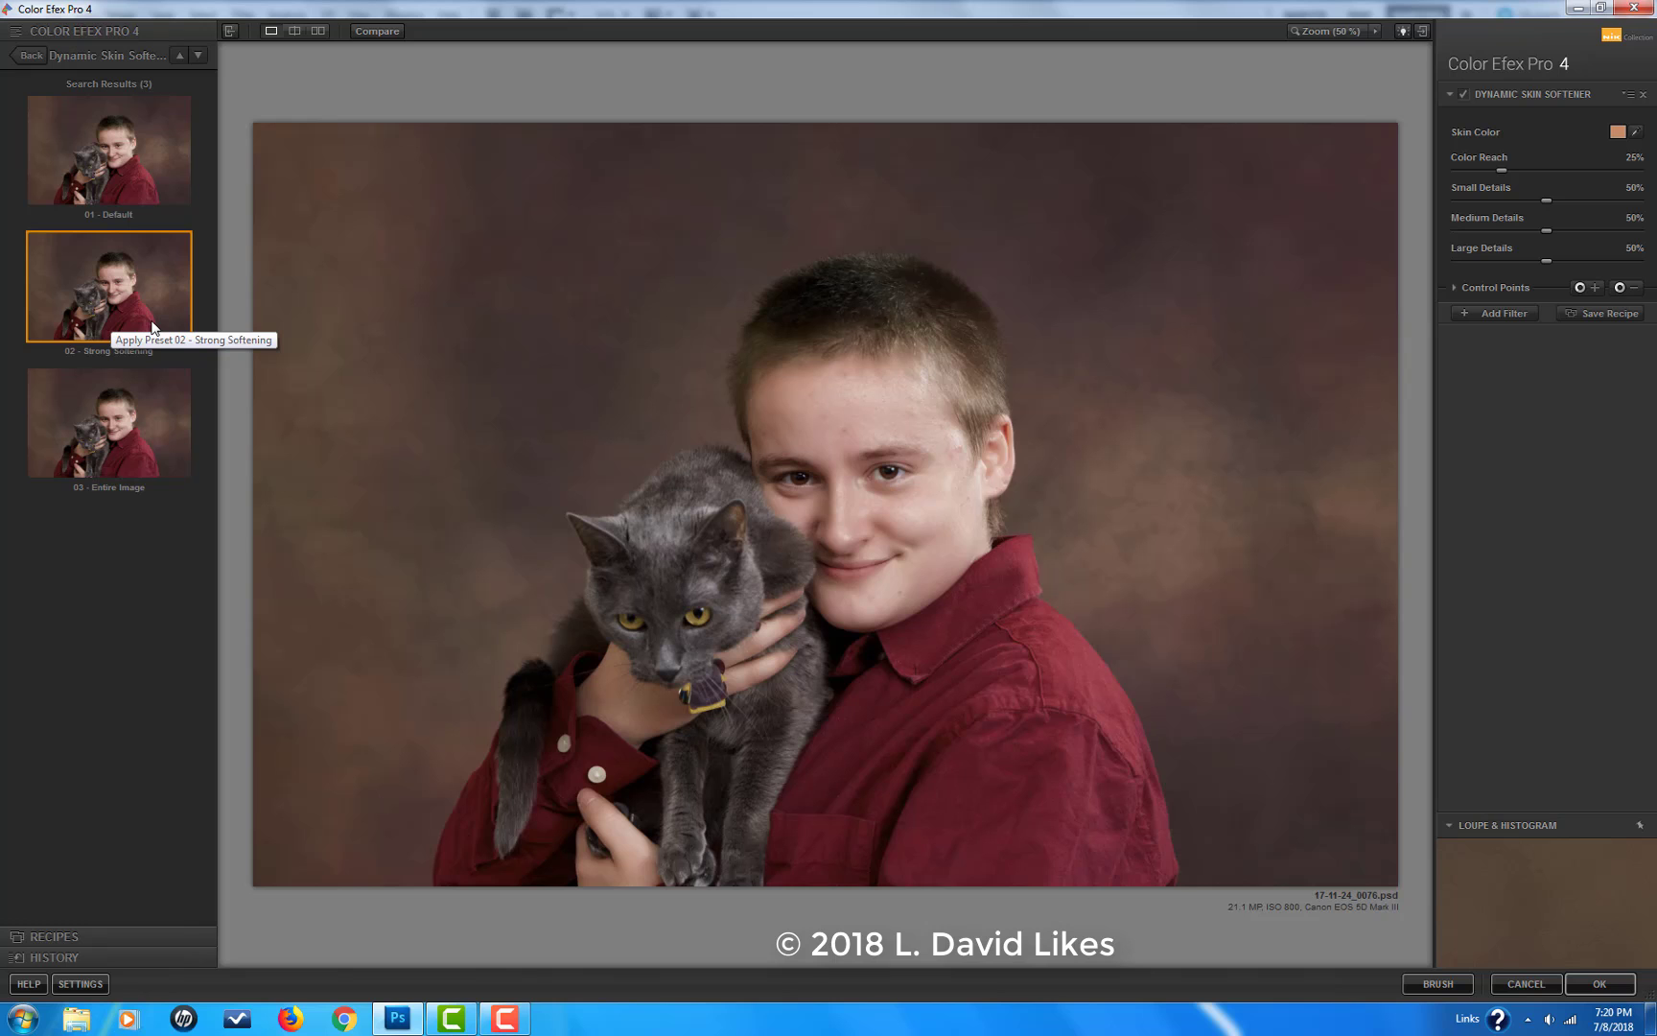
Step: Set the Dynamic Skin Softener's Color Reach to 27% while checking the face up close
{"action": "key", "text": "ctrl+plus"}
{"action": "key", "text": "ctrl+plus"}
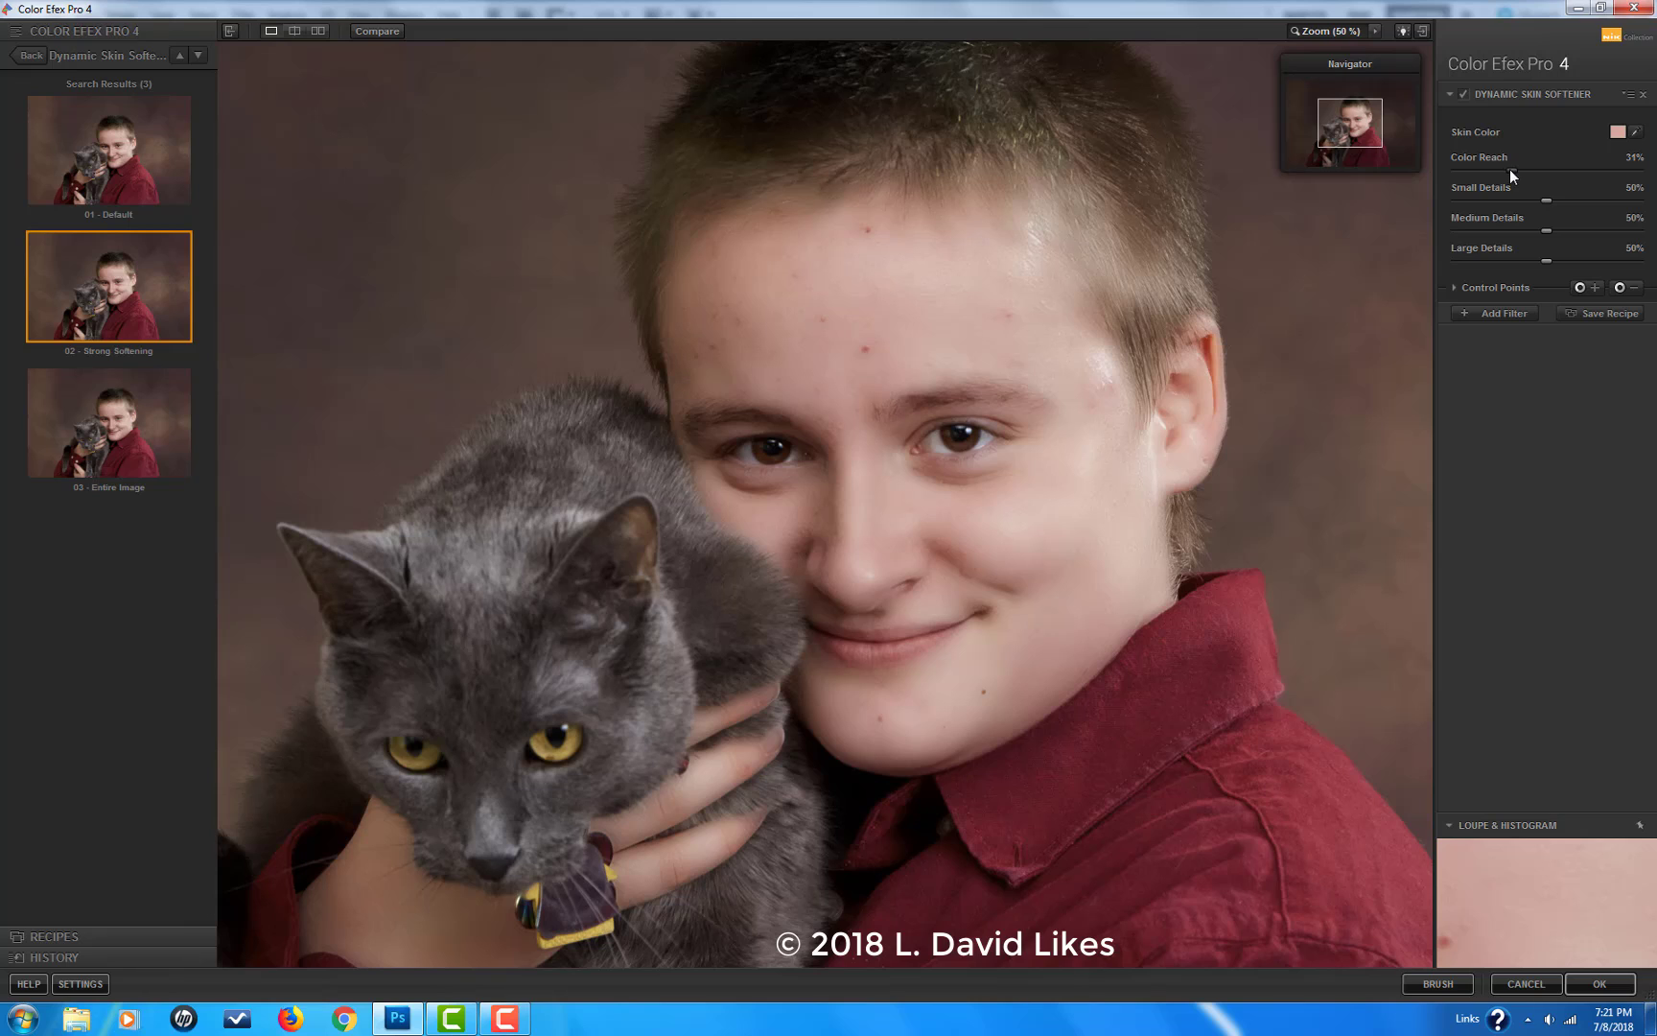
{"action": "left_click_drag", "start_coordinate": [1511, 169], "coordinate": [1505, 169]}
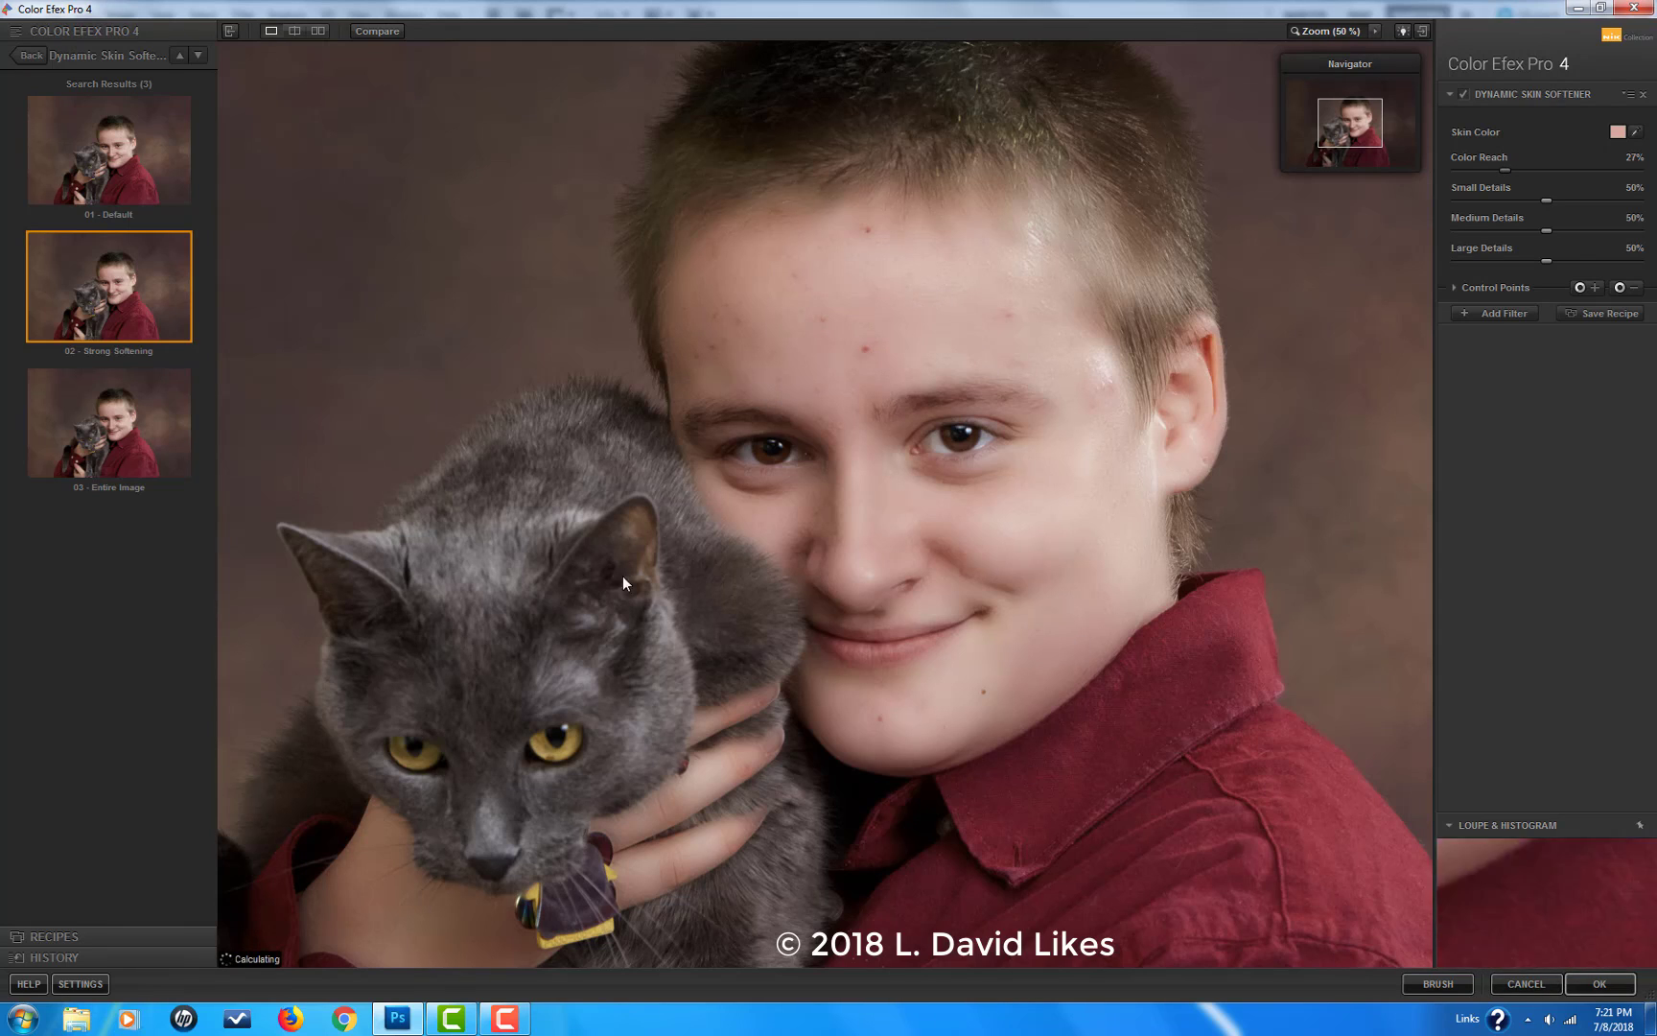
Step: Try an additional Vignette: Blur filter over the skin softener, check it on the whole image, and switch it off
{"action": "left_click", "coordinate": [1500, 313]}
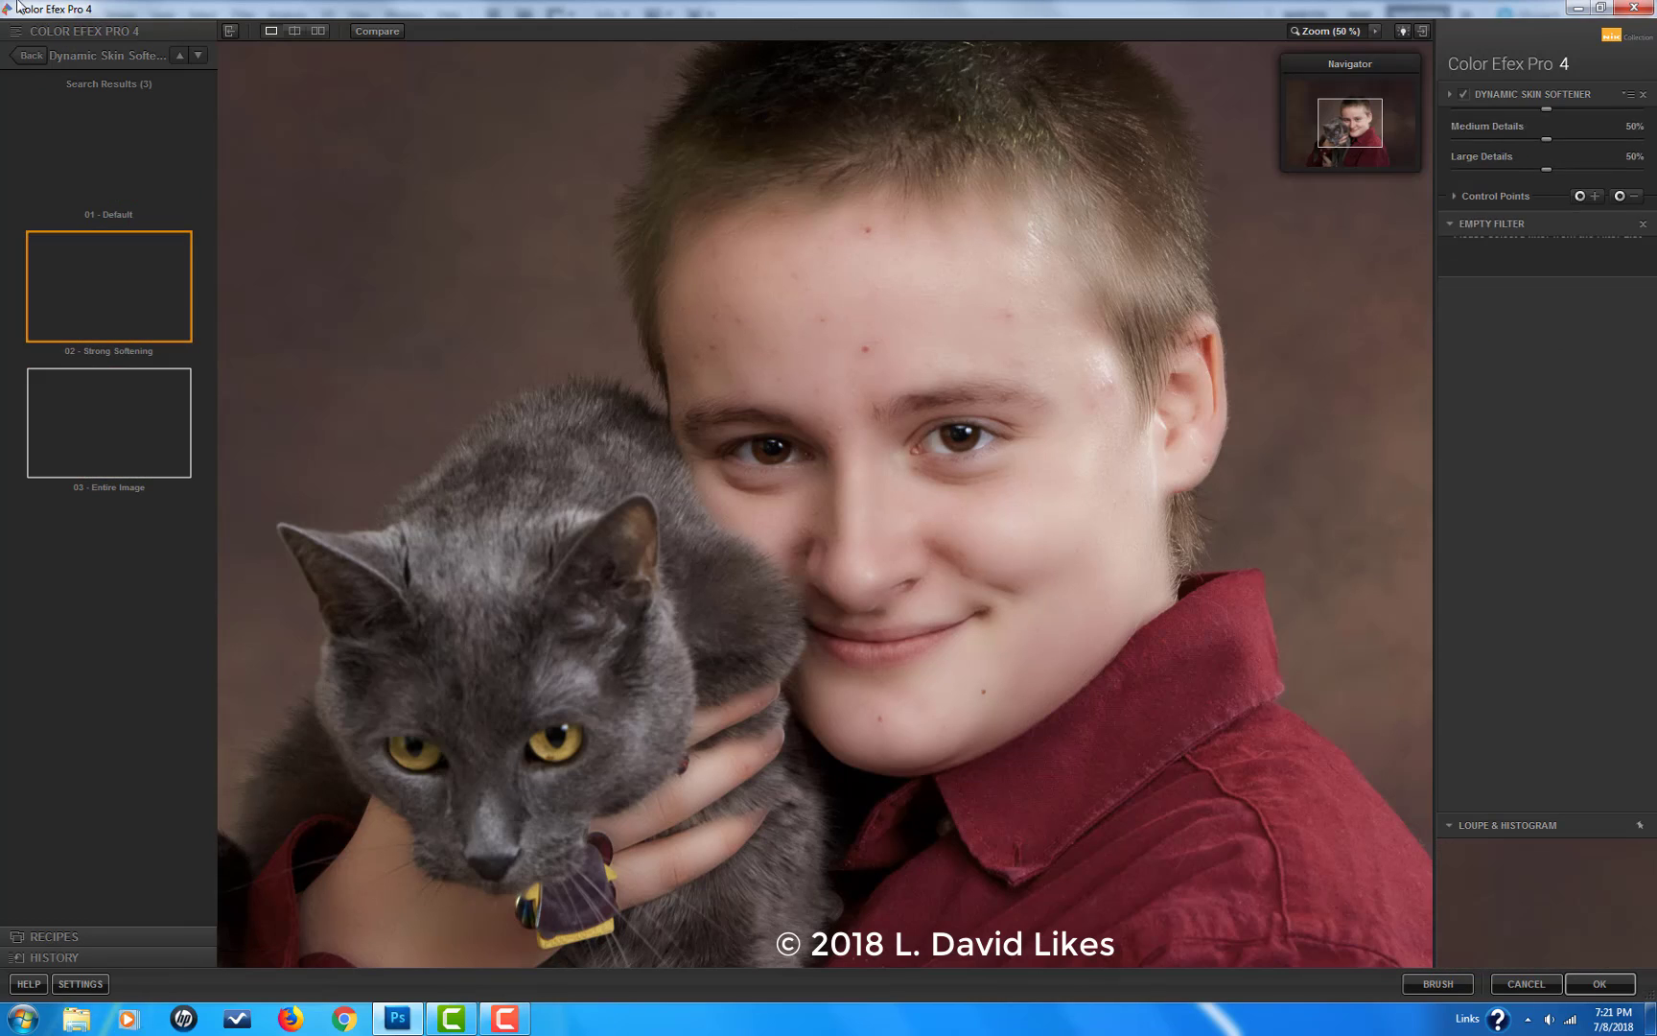
{"action": "left_click", "coordinate": [27, 58]}
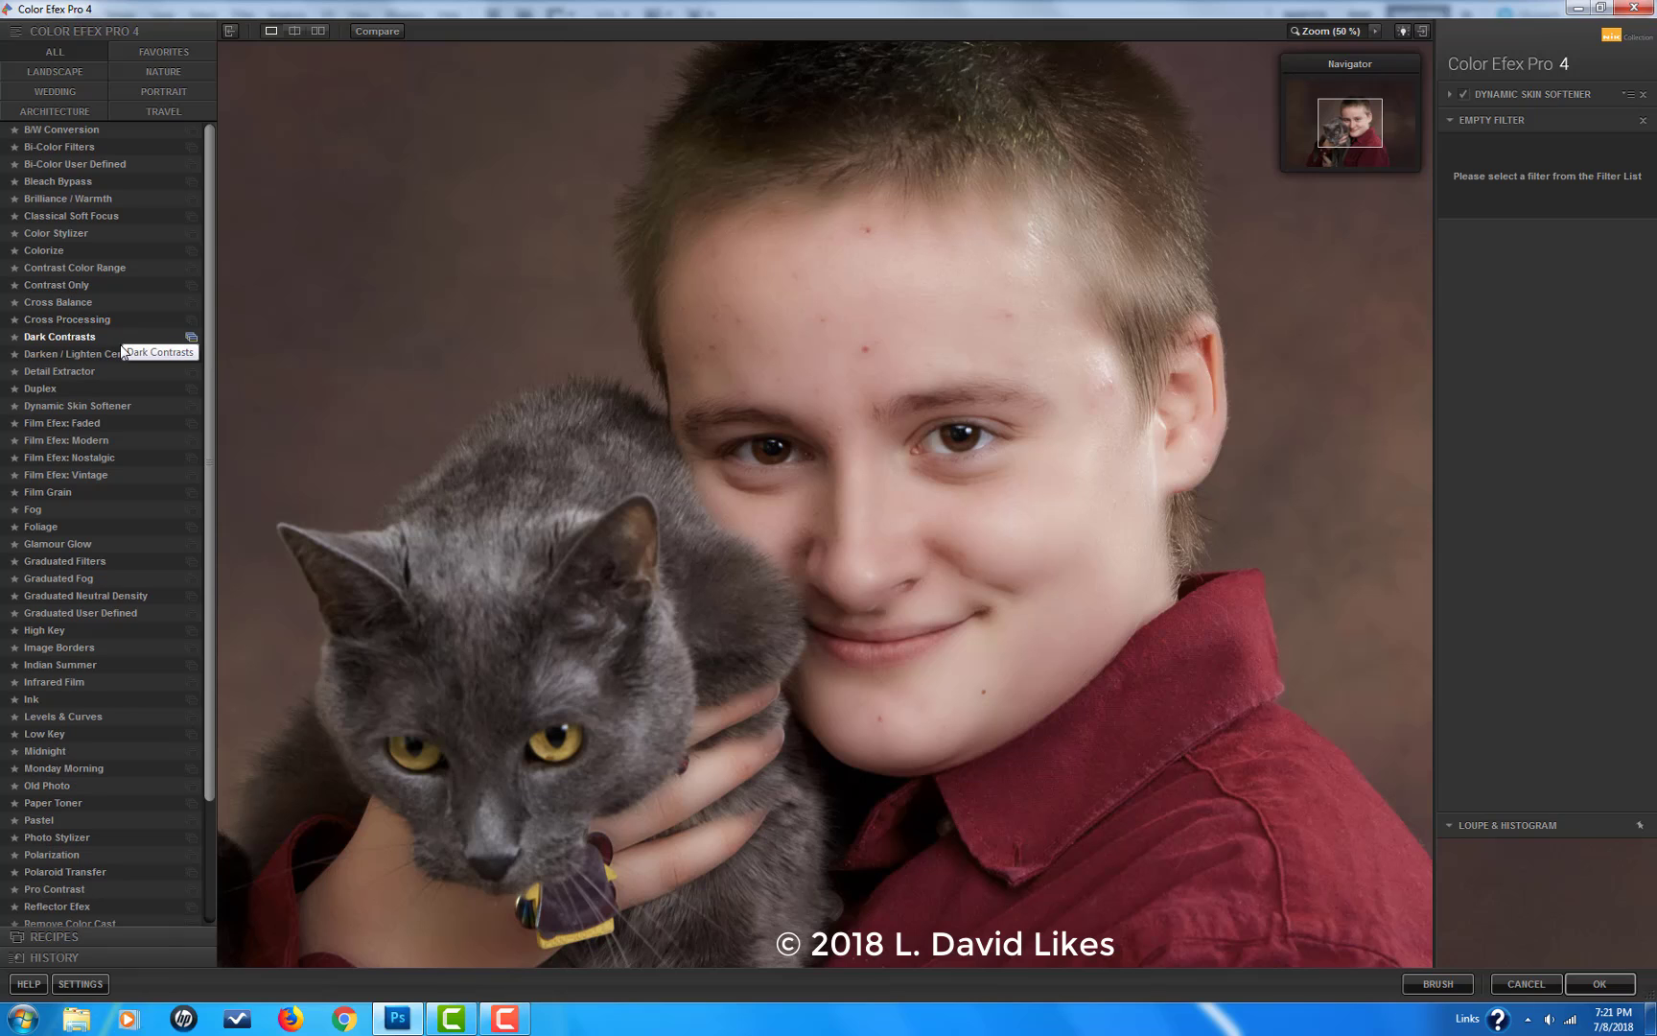
{"action": "scroll", "coordinate": [214, 734], "scroll_direction": "down", "scroll_amount": 3}
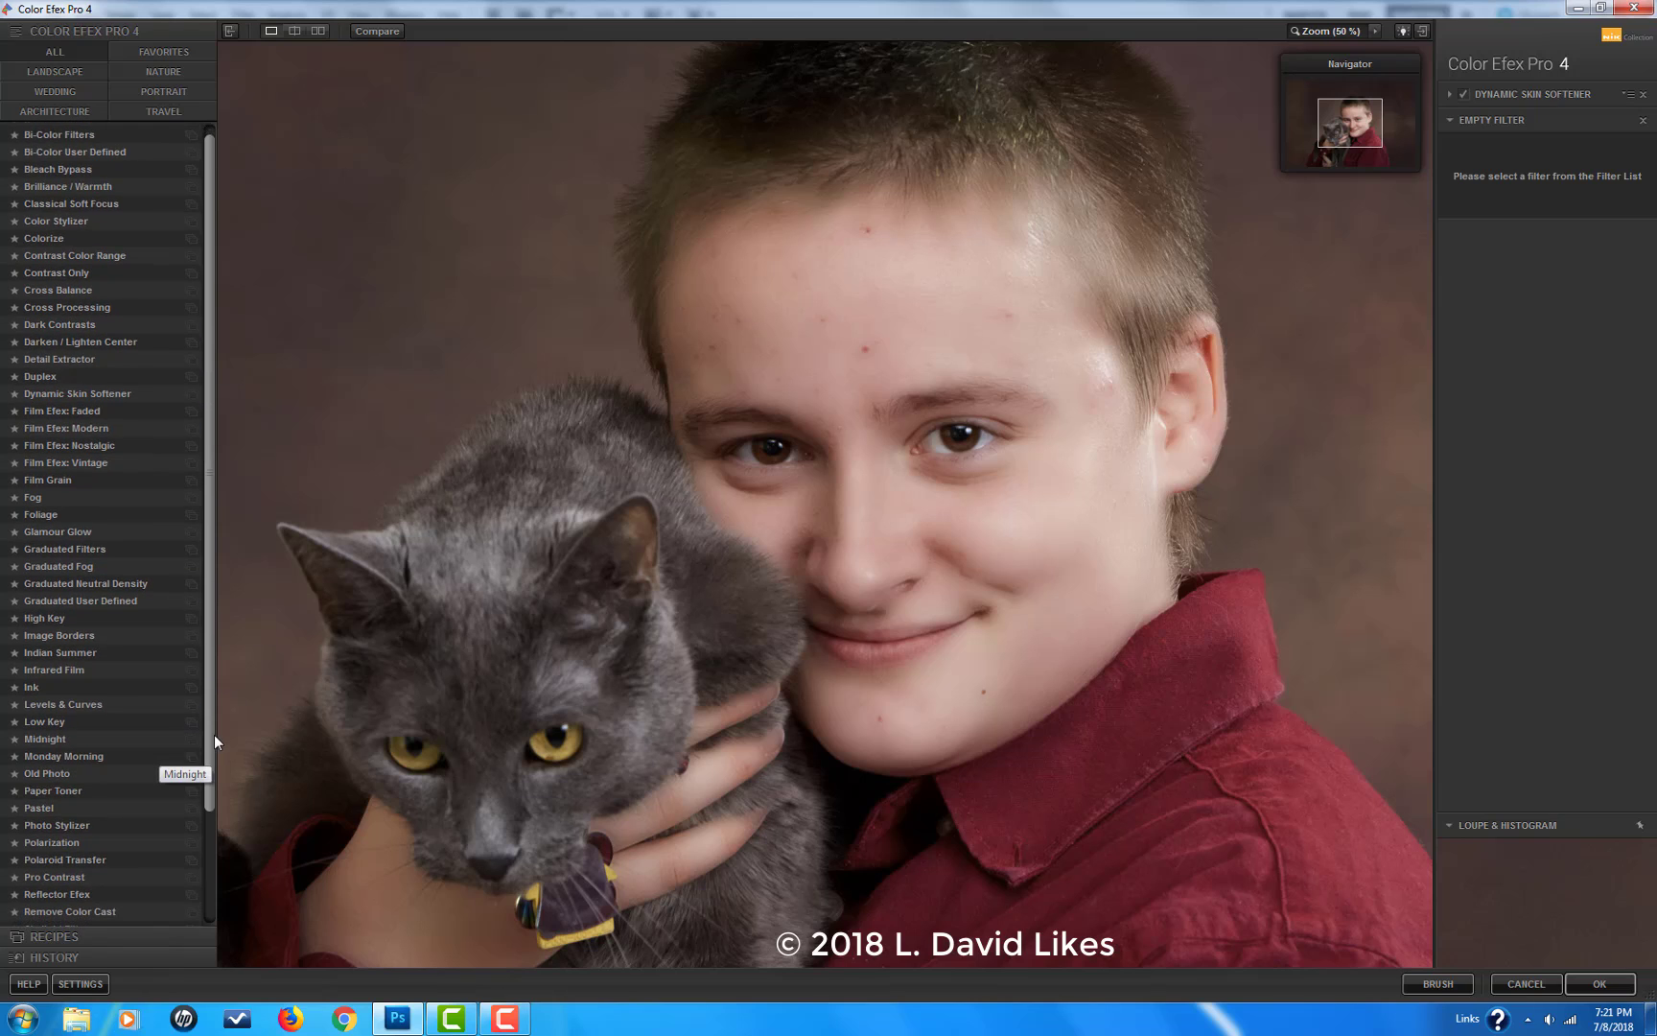
{"action": "scroll", "coordinate": [214, 733], "scroll_direction": "down", "scroll_amount": 3}
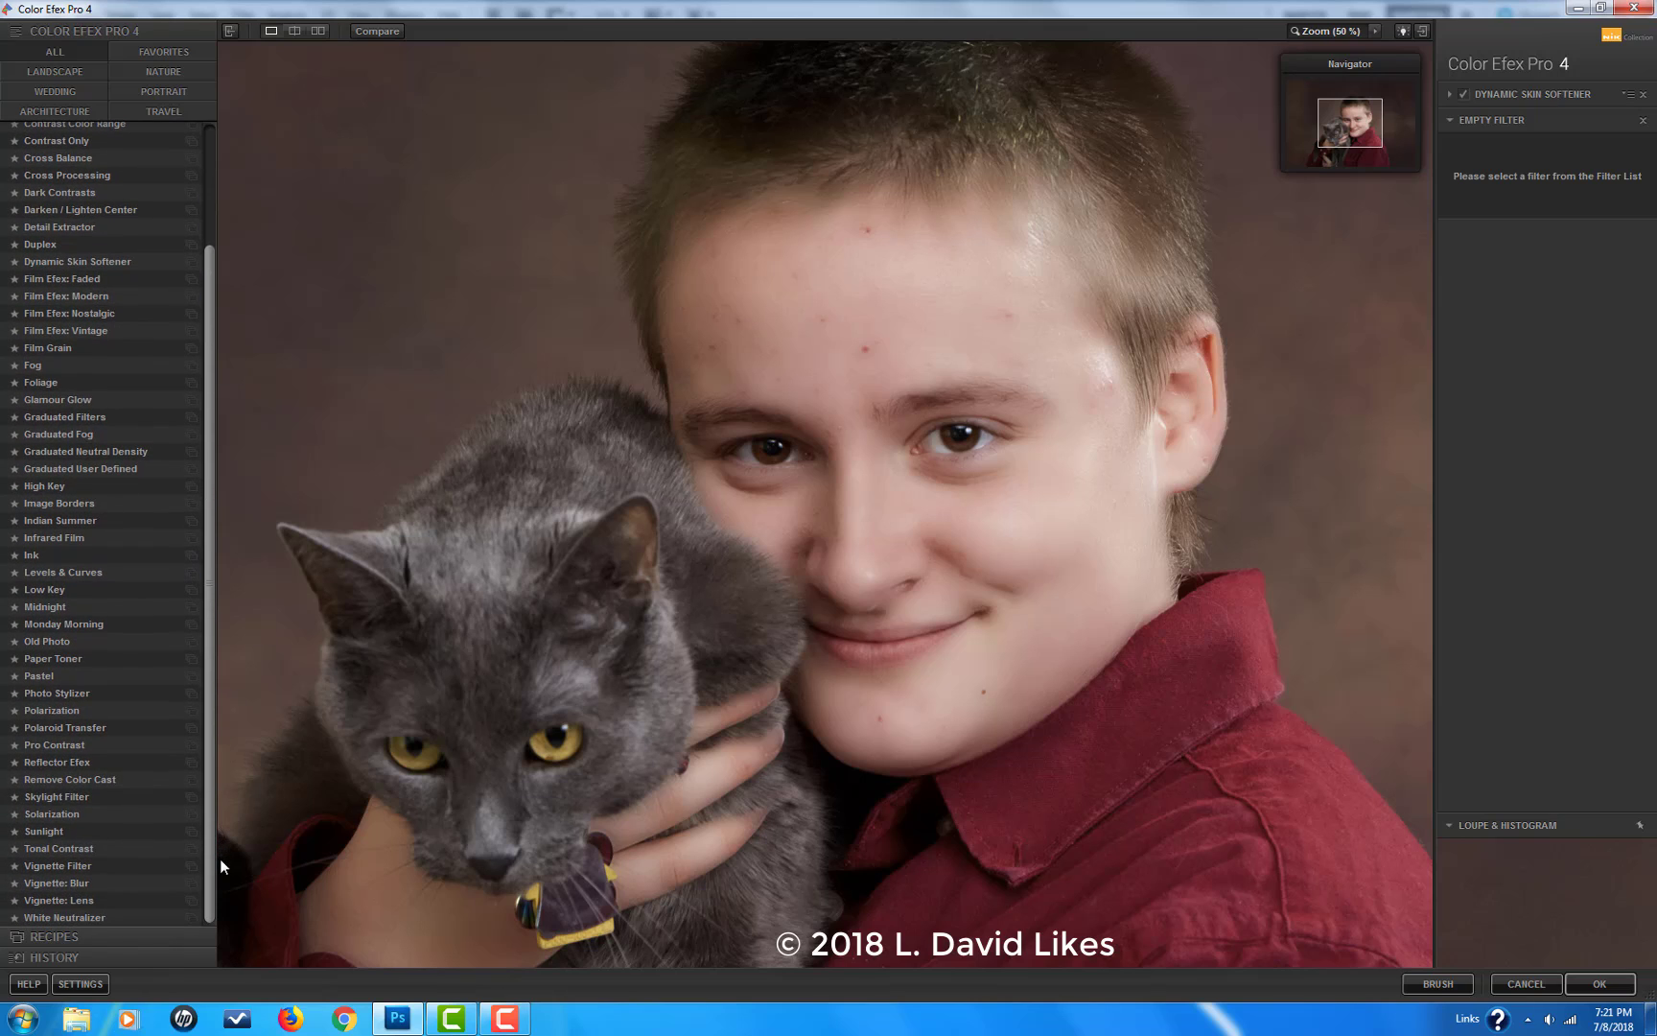
{"action": "left_click", "coordinate": [86, 885]}
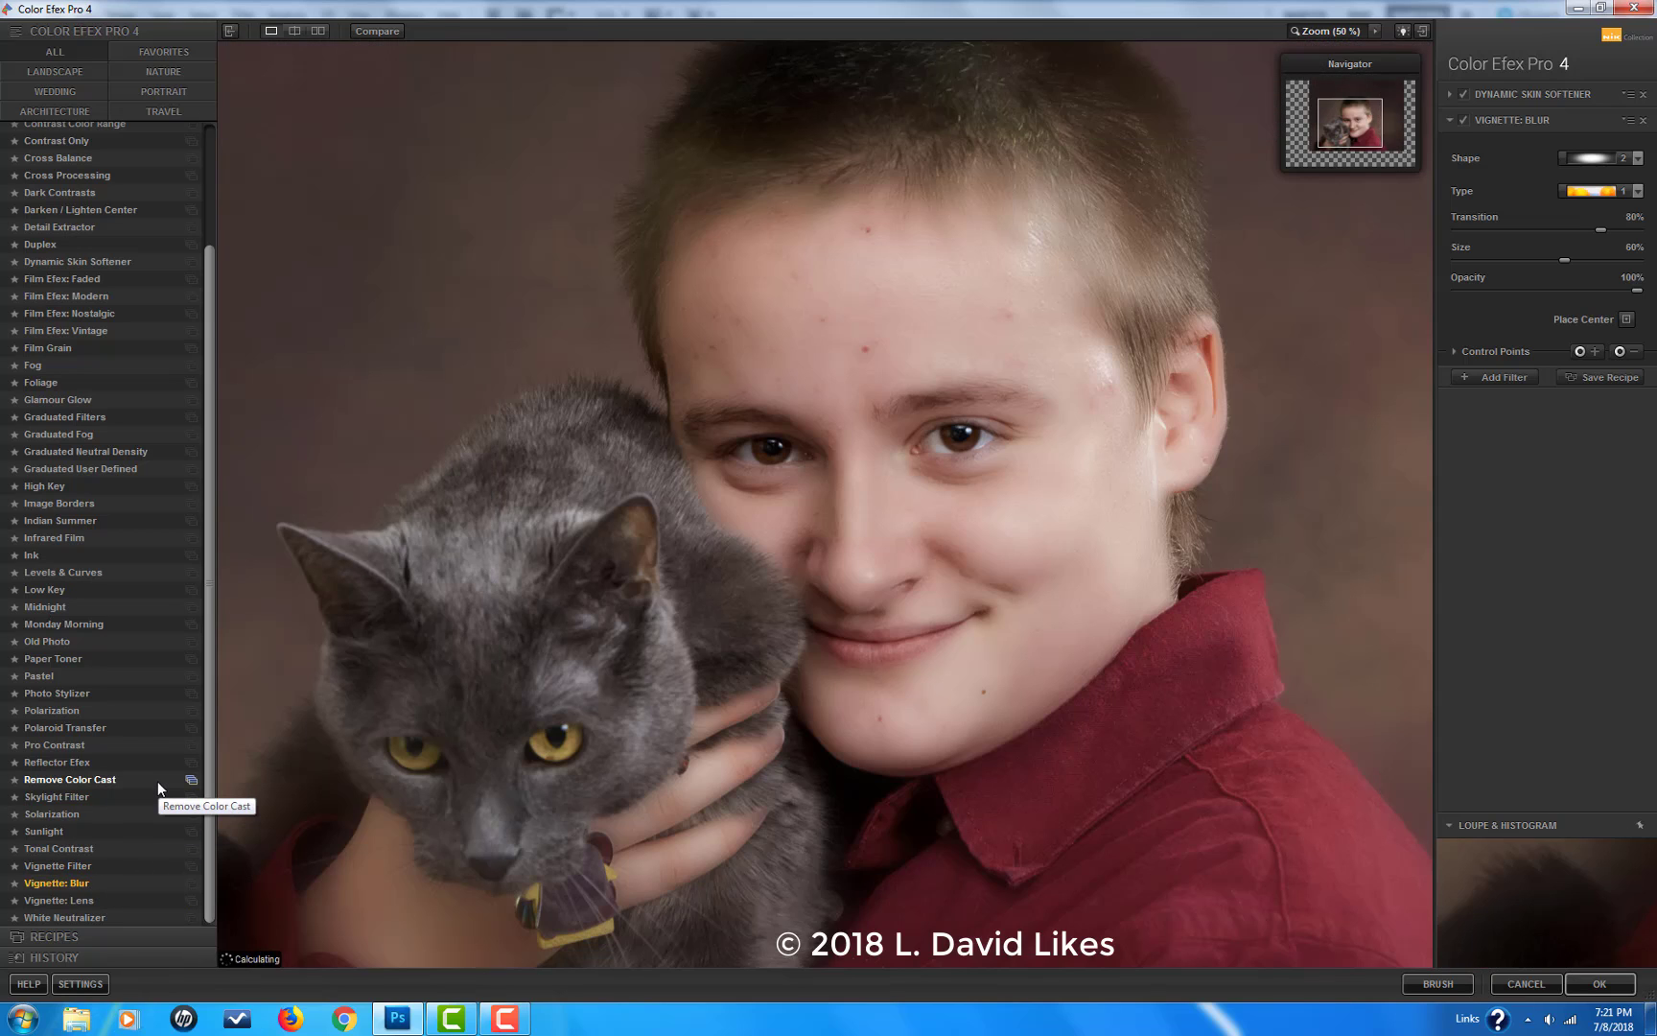
{"action": "key", "text": "space"}
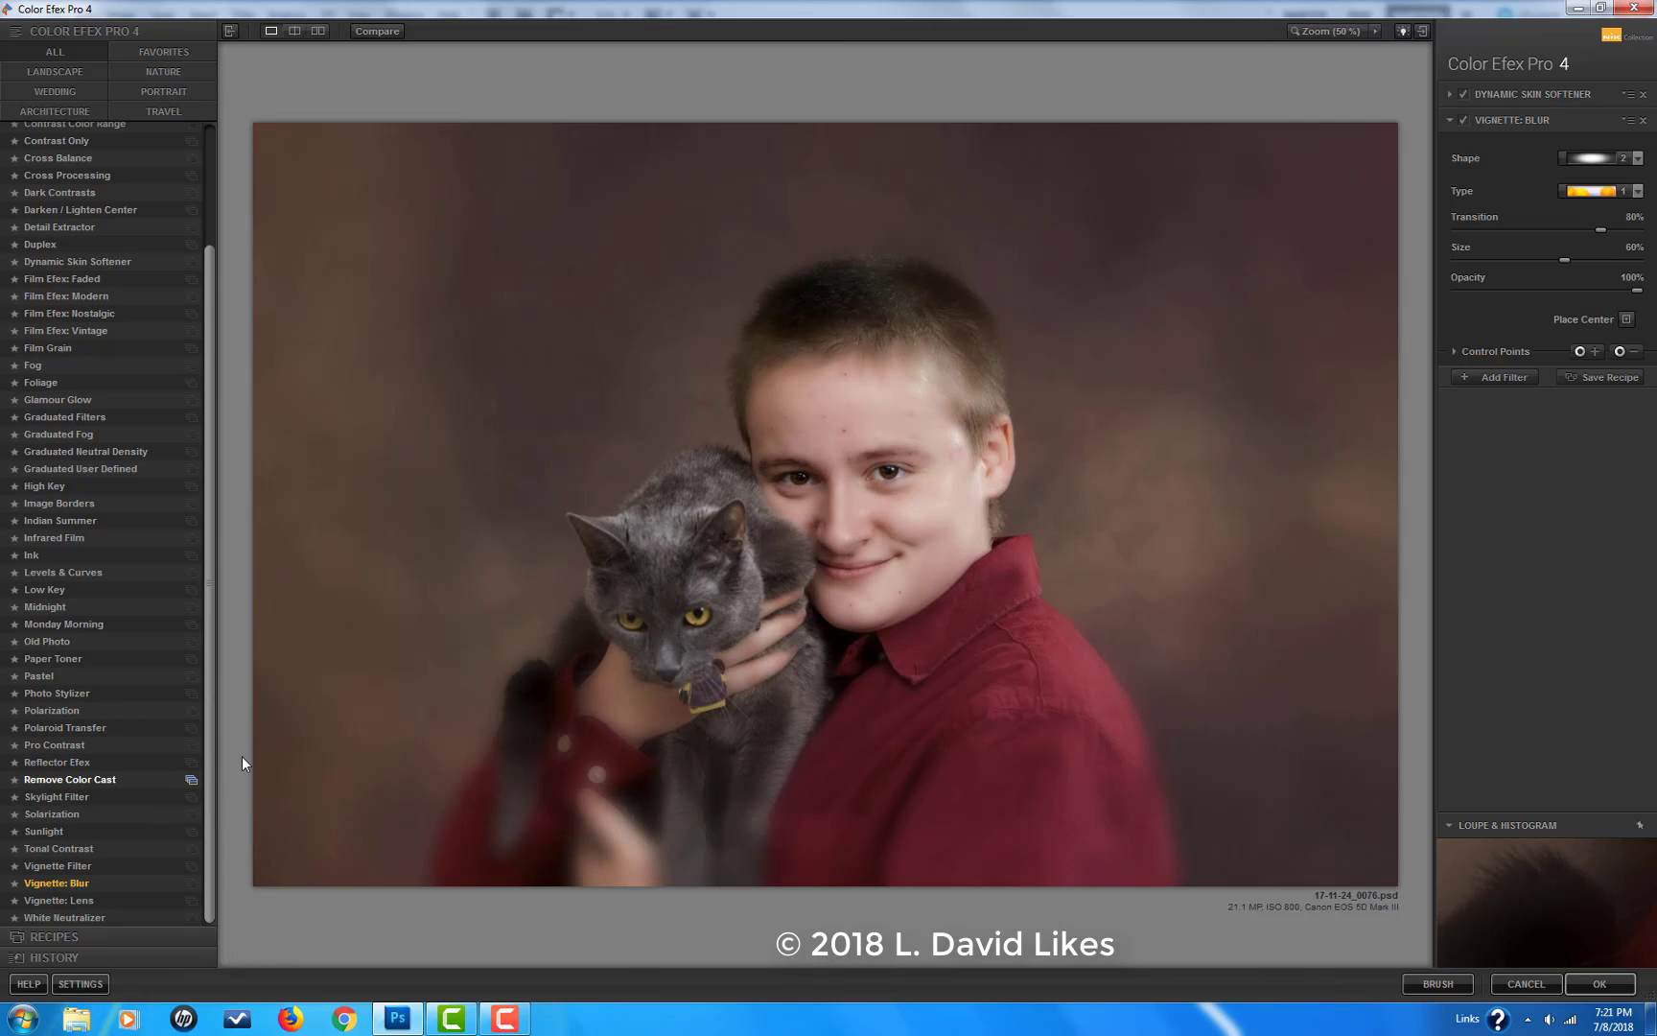
{"action": "left_click", "coordinate": [1462, 120]}
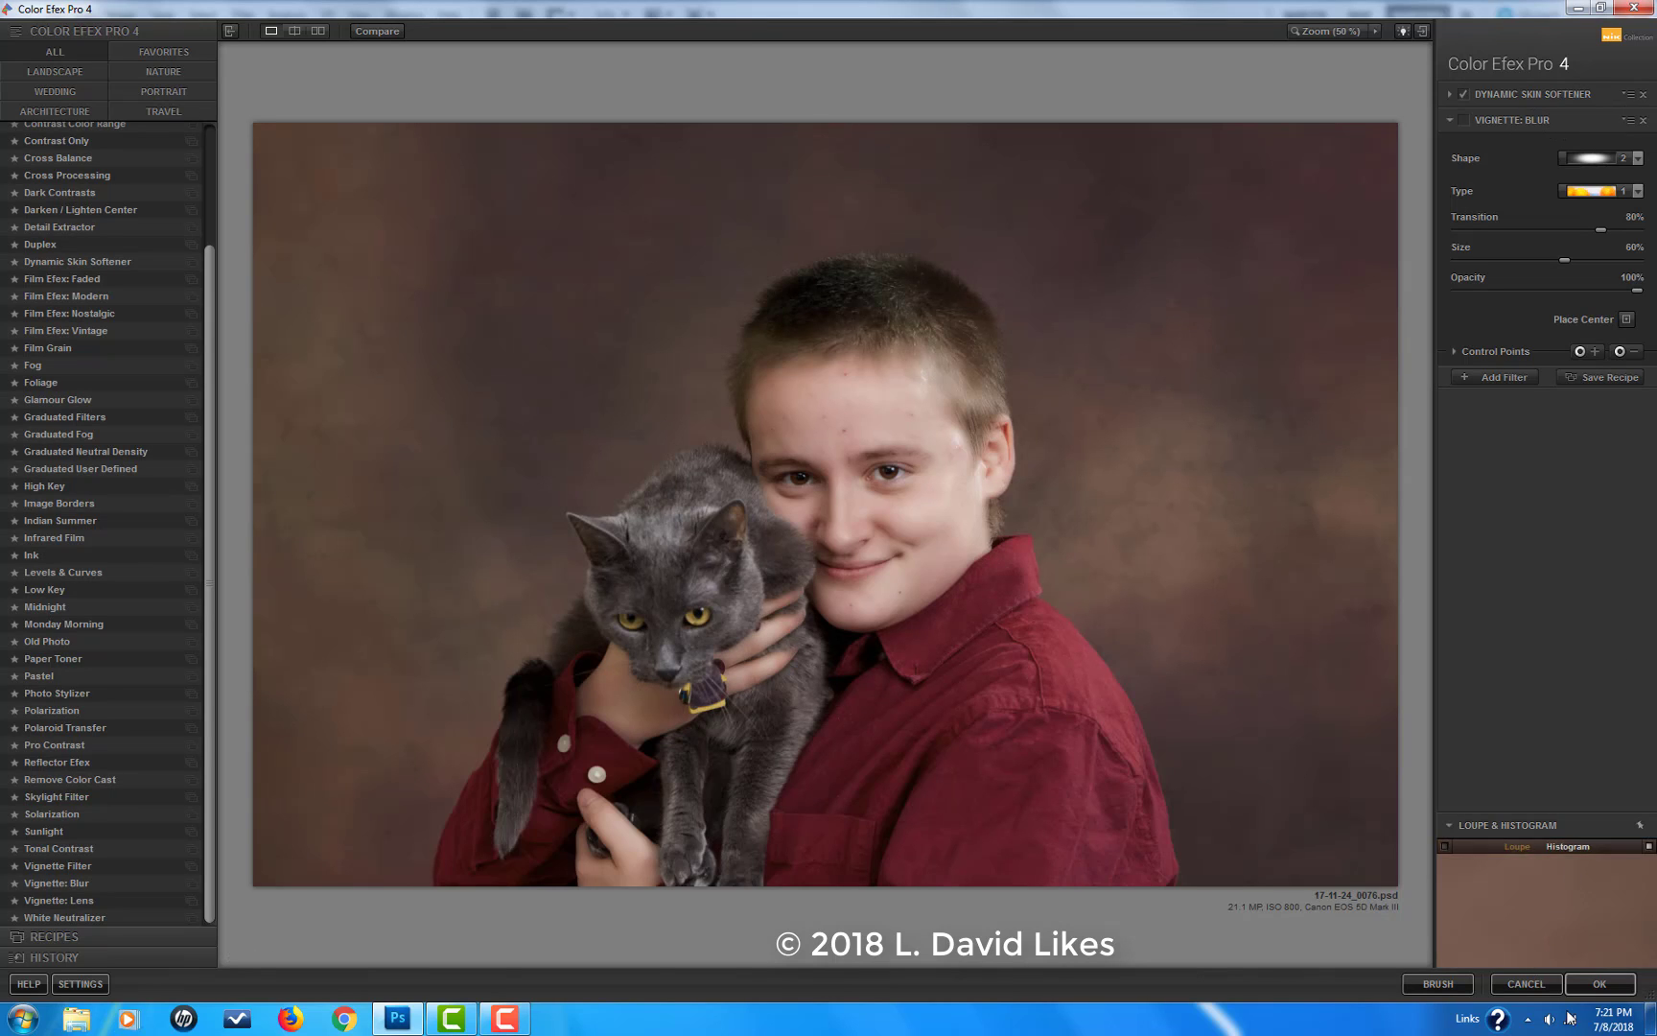
Step: Apply the Color Efex Pro skin softening and spot-heal the remaining blemishes on the forehead and between the eyes
{"action": "left_click", "coordinate": [1602, 984]}
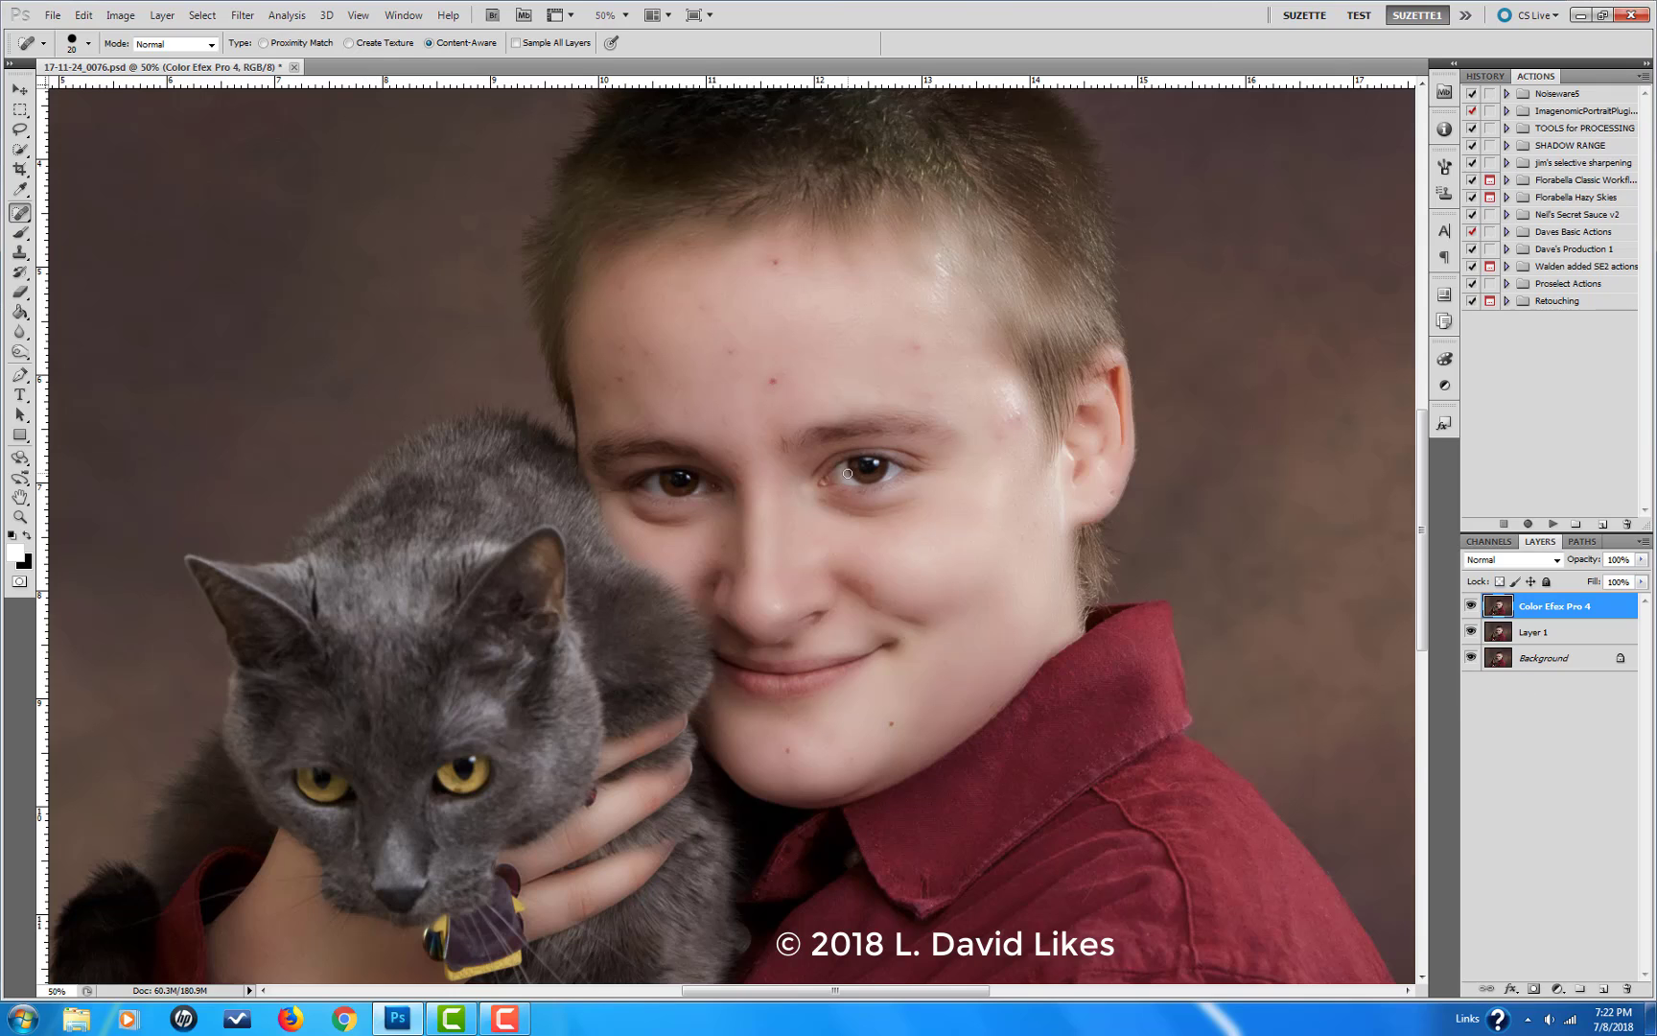
{"action": "left_click", "coordinate": [773, 381]}
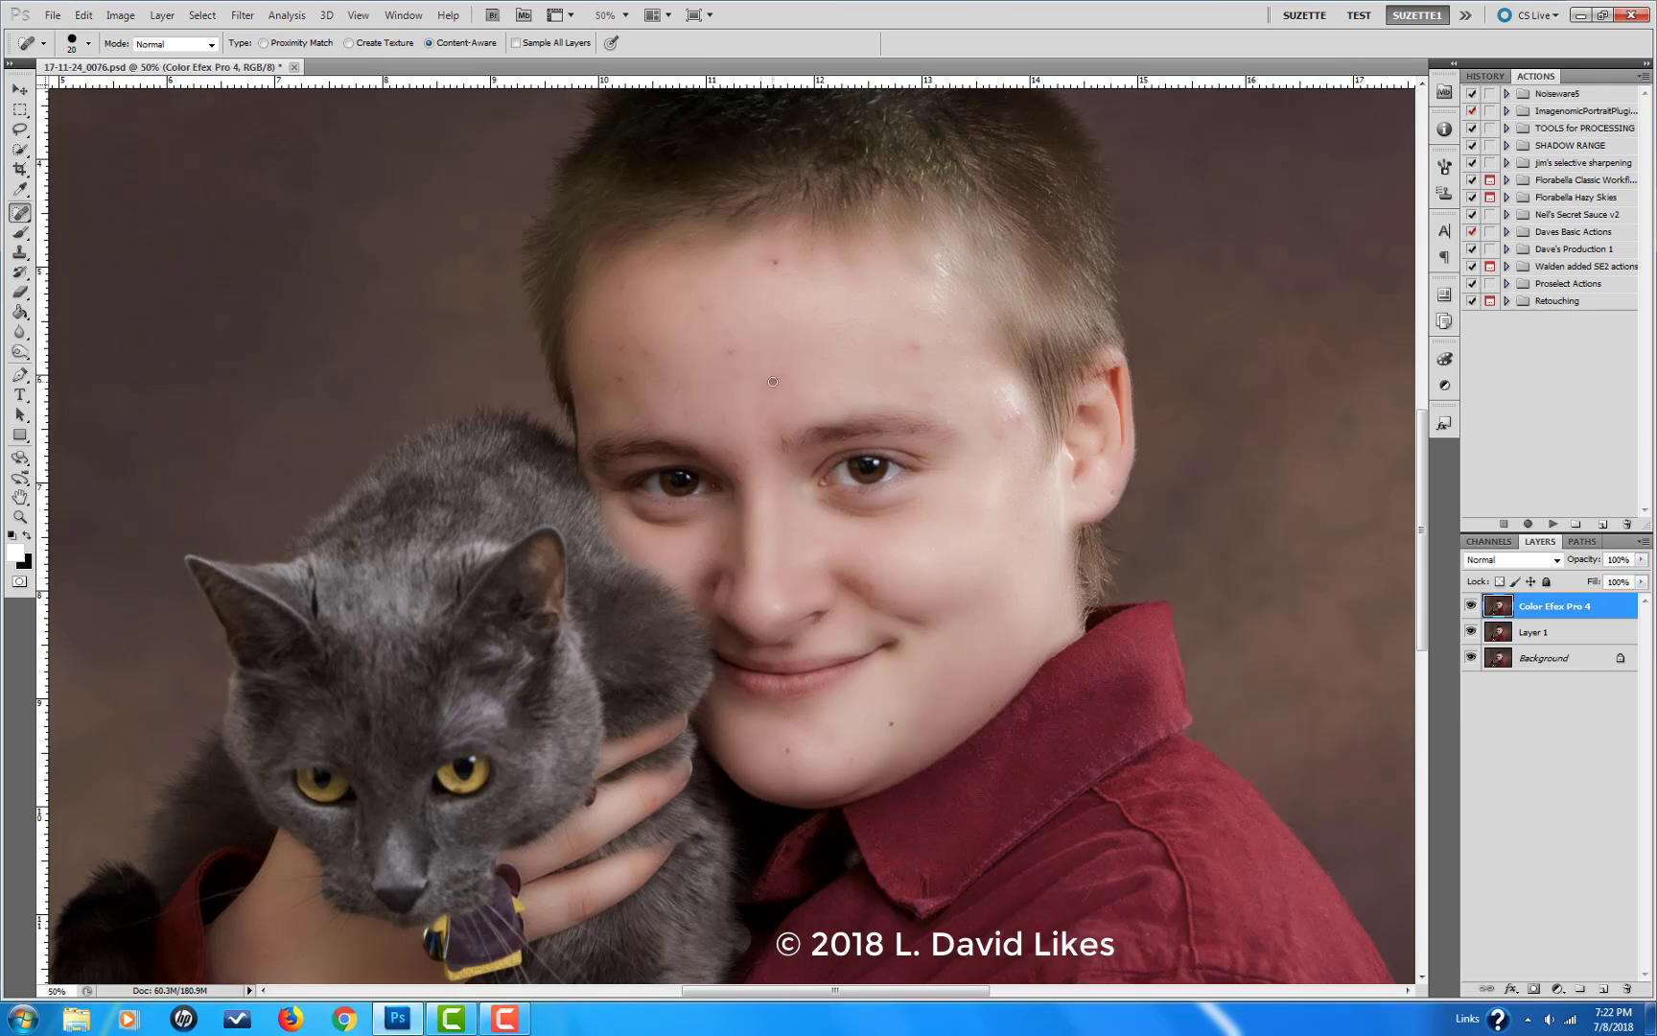
{"action": "left_click", "coordinate": [732, 352]}
{"action": "left_click", "coordinate": [917, 347]}
{"action": "left_click", "coordinate": [745, 460]}
Step: Revert the photo to its saved version and open it in the Anthropics PortraitPro filter as a Female face
{"action": "left_click", "coordinate": [52, 15]}
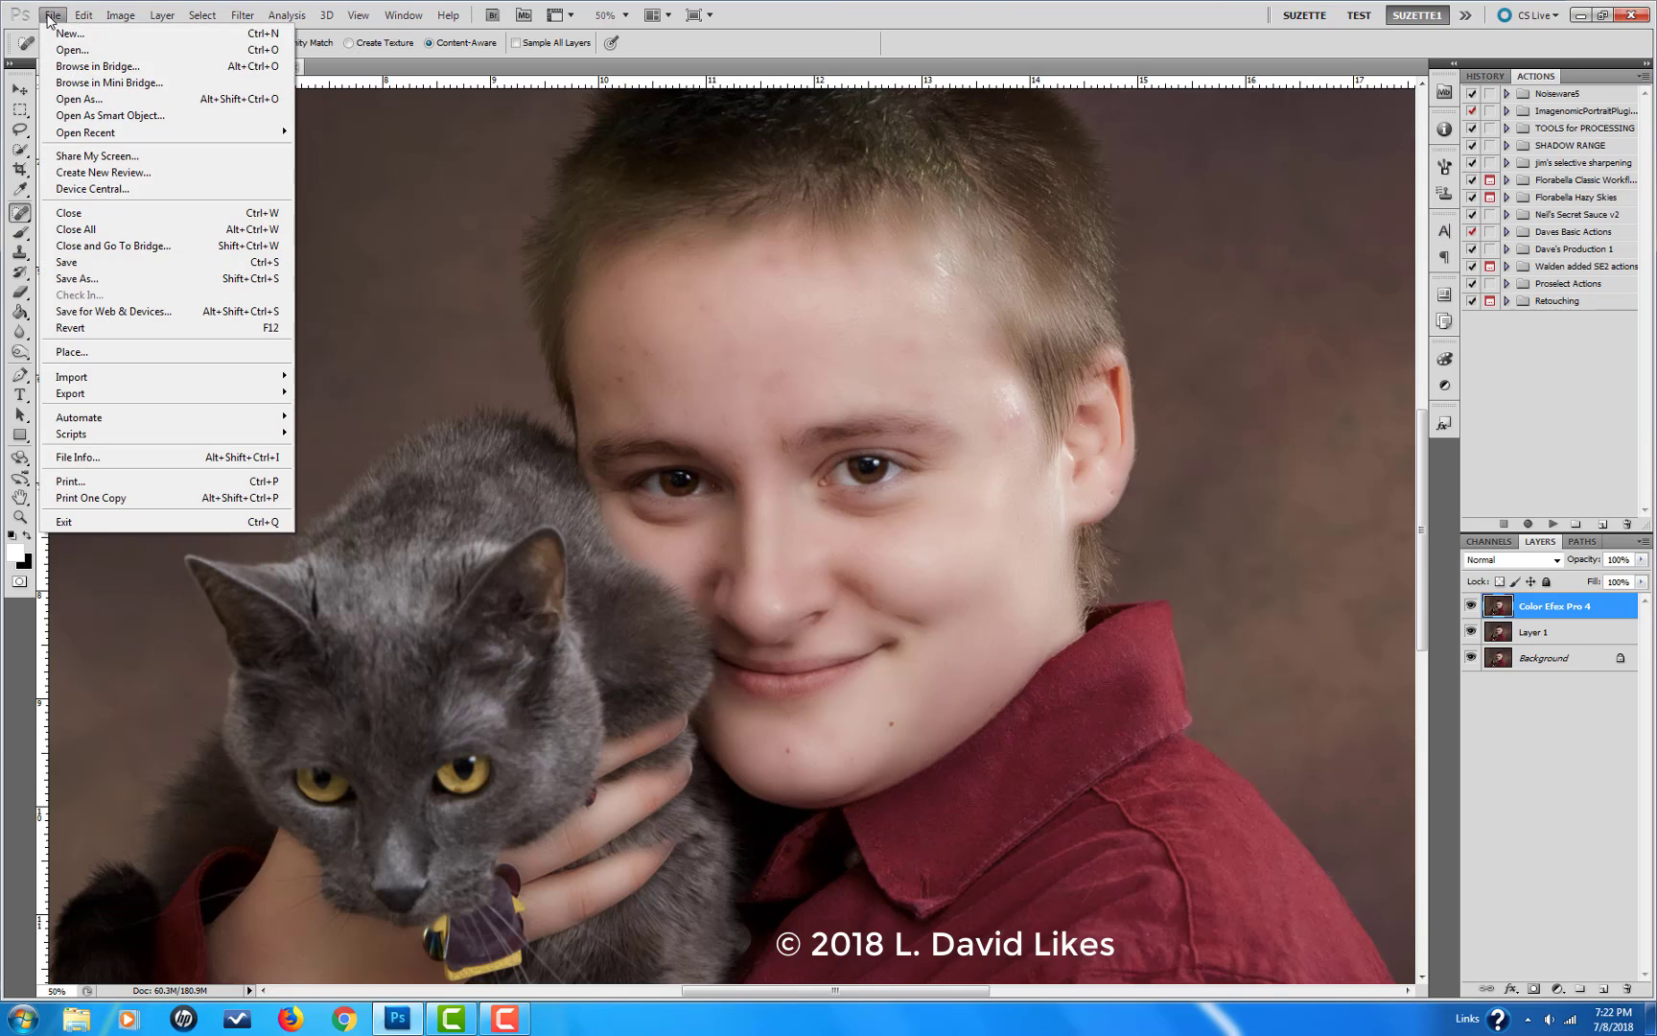
{"action": "left_click", "coordinate": [99, 327]}
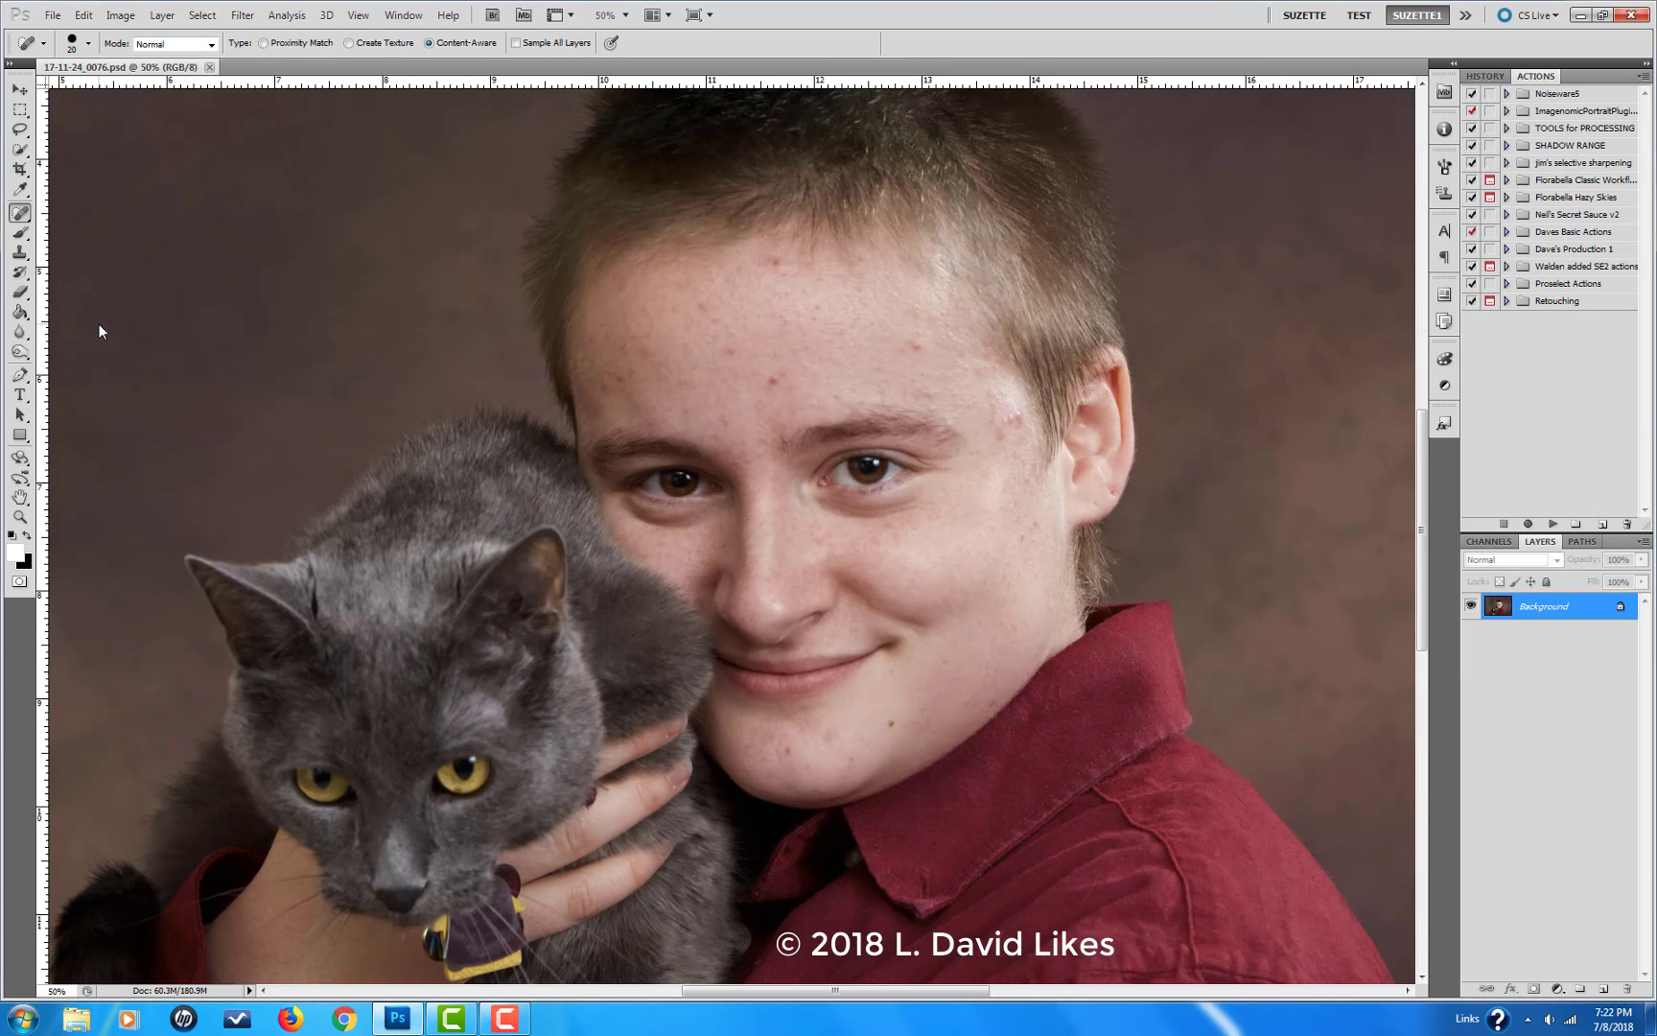
{"action": "left_click", "coordinate": [242, 19]}
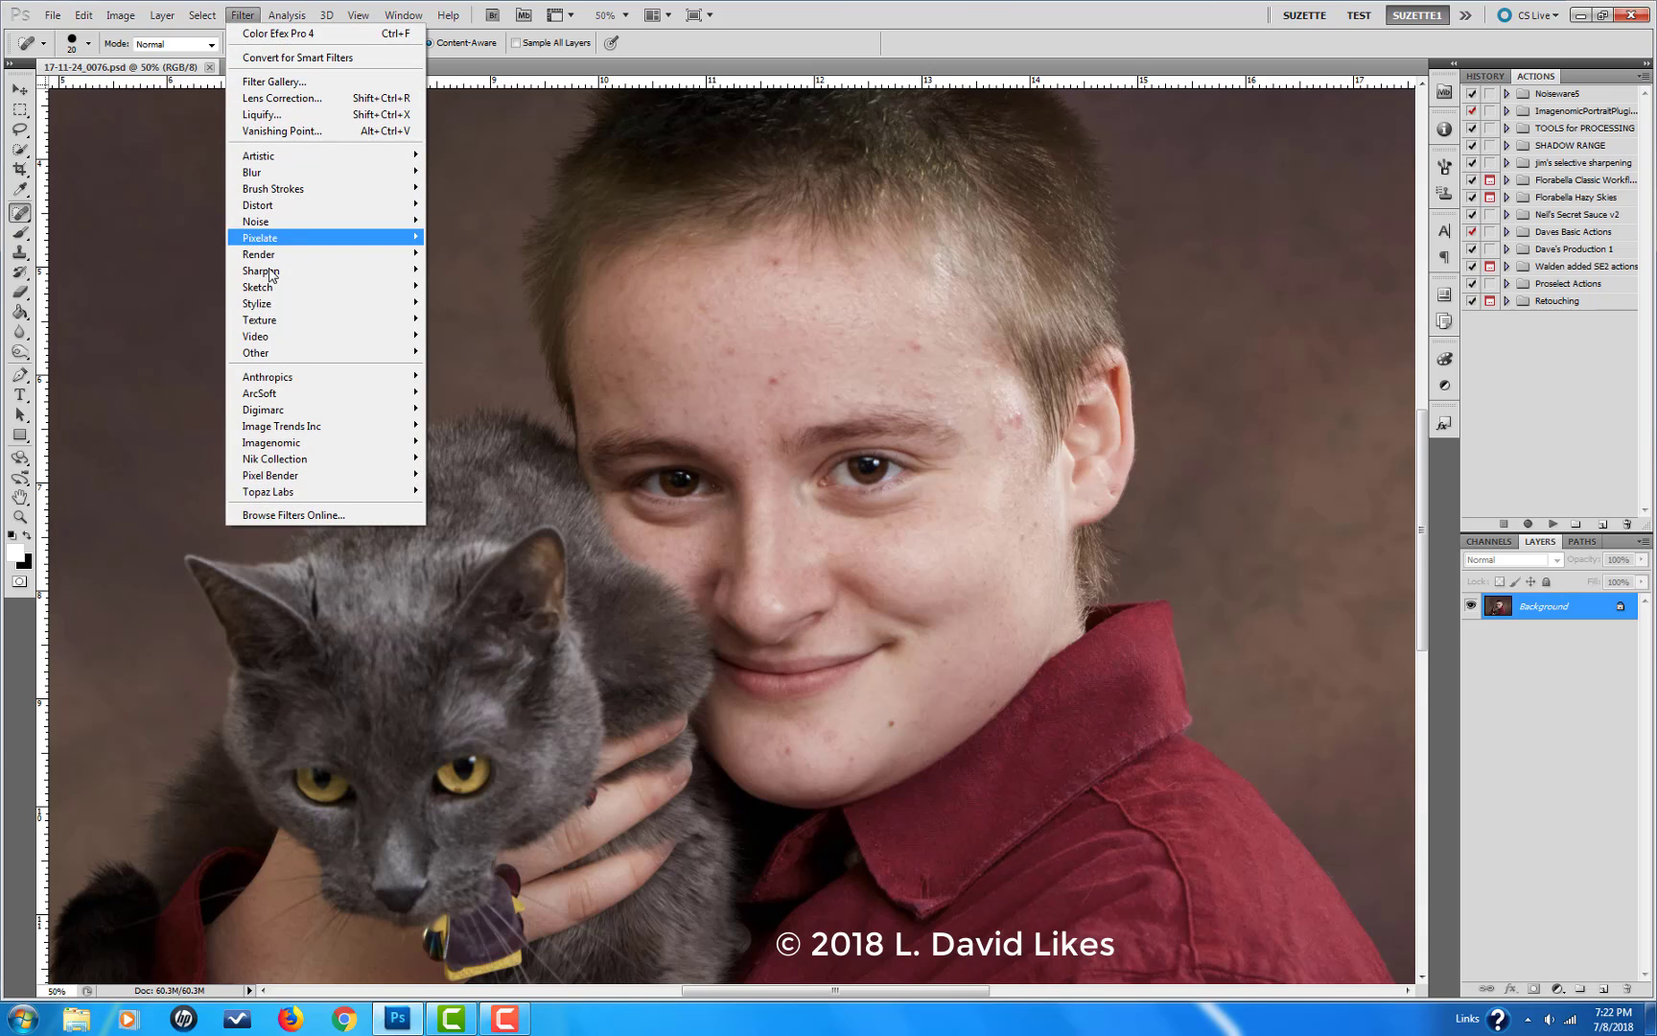
{"action": "mouse_move", "coordinate": [284, 381]}
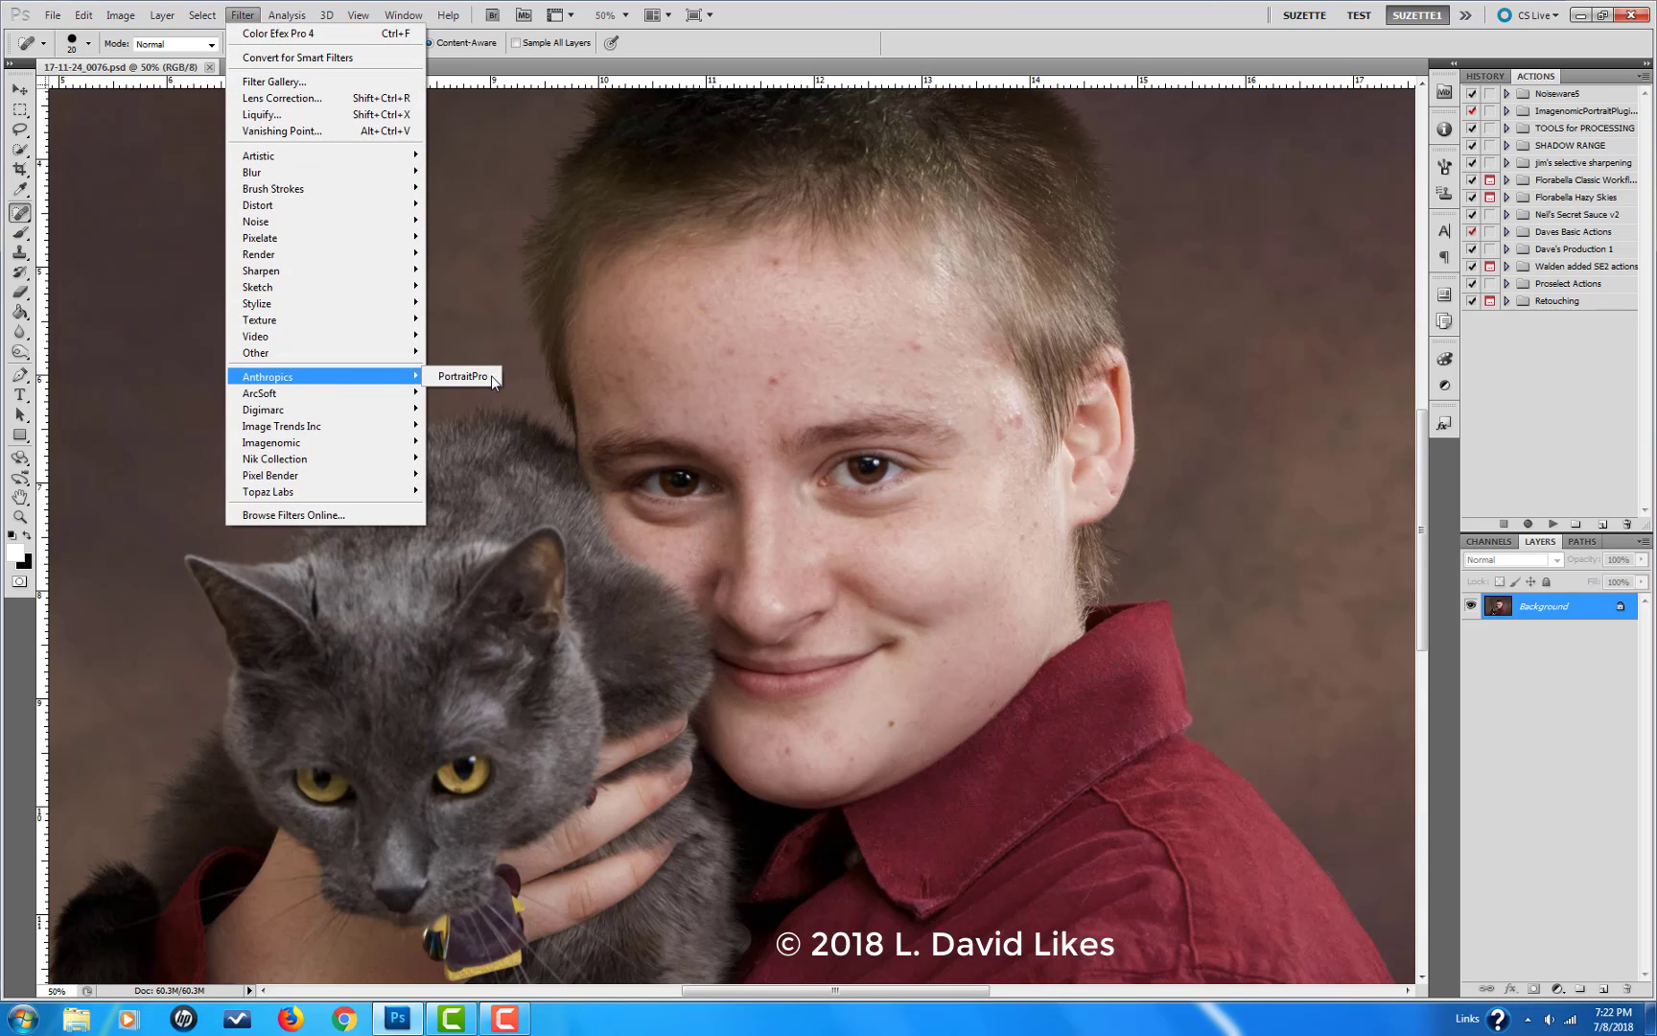
{"action": "left_click", "coordinate": [465, 376]}
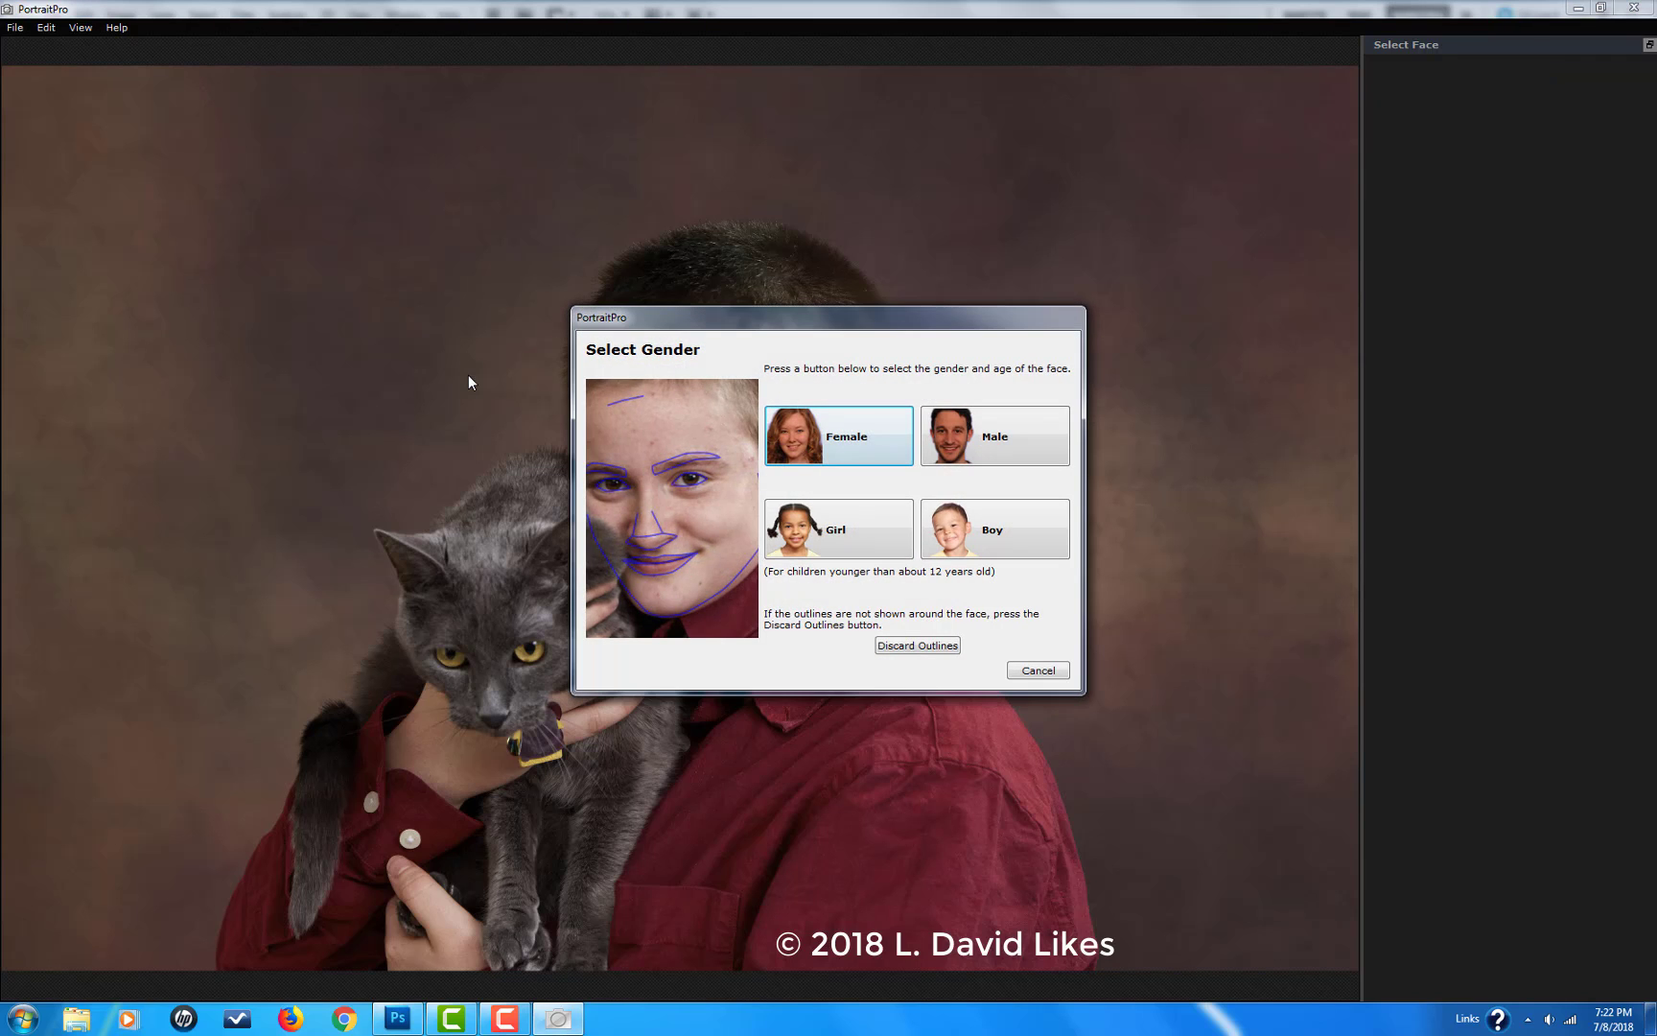
{"action": "left_click", "coordinate": [853, 445]}
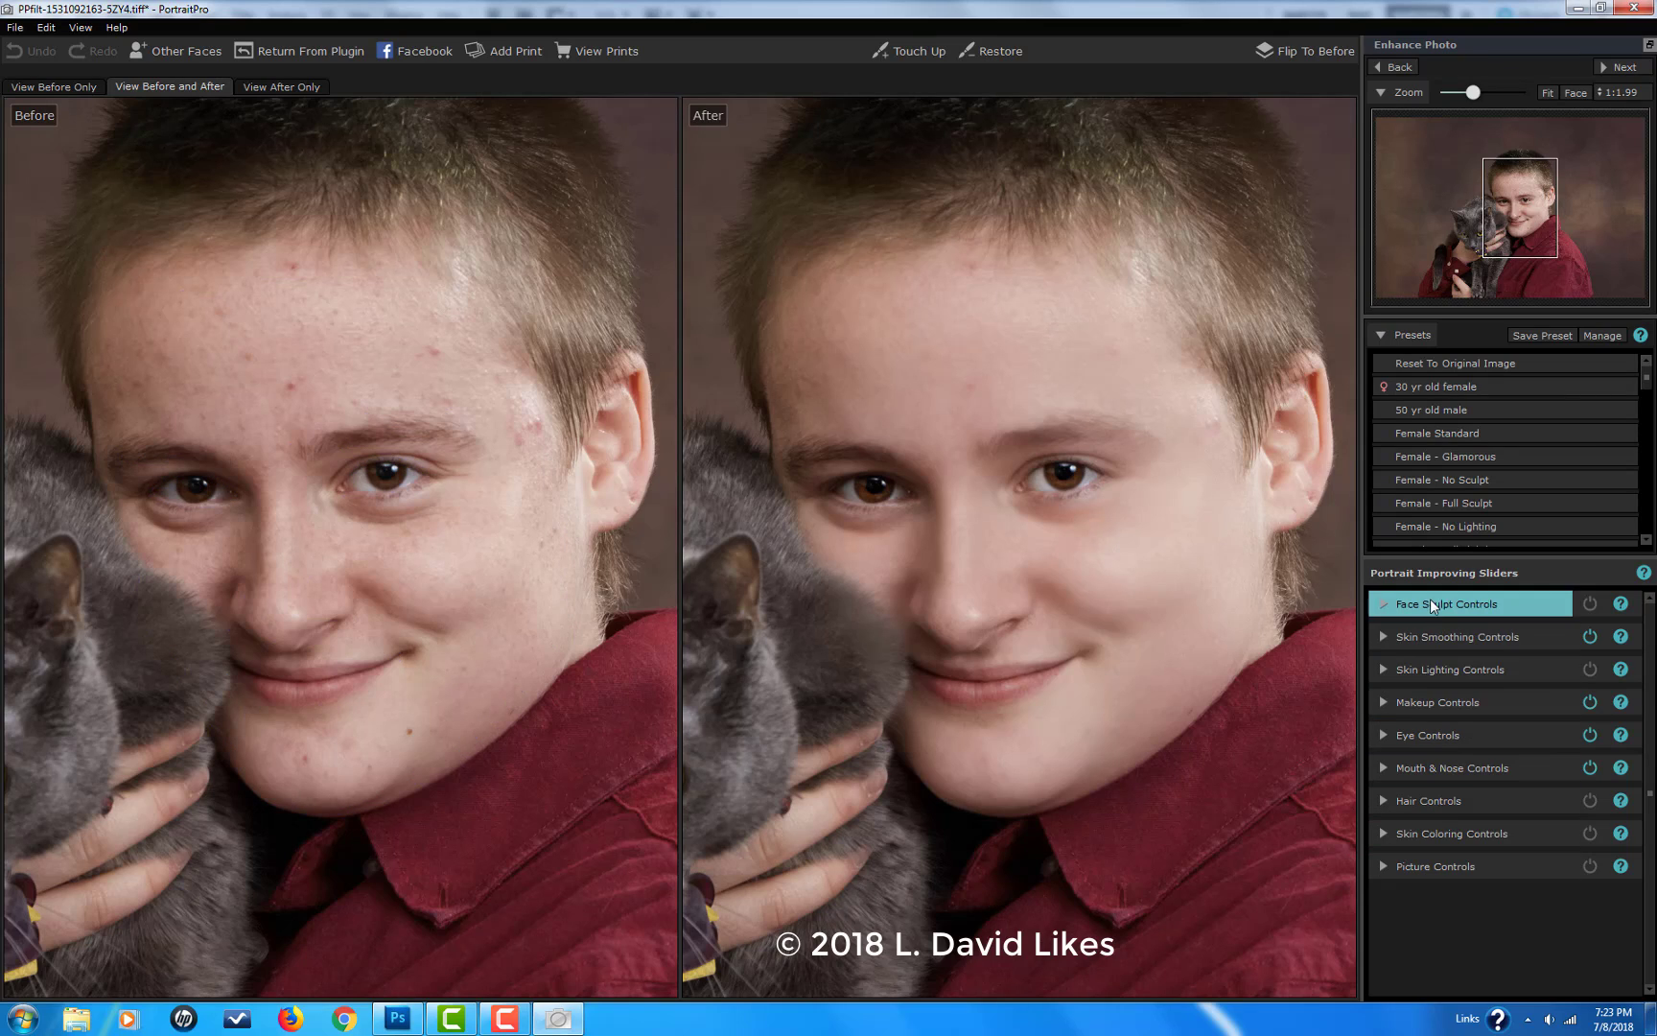
Step: Enable the Face Sculpt Controls and set their Master Fade to 65
{"action": "left_click", "coordinate": [1590, 604]}
{"action": "left_click", "coordinate": [1379, 606]}
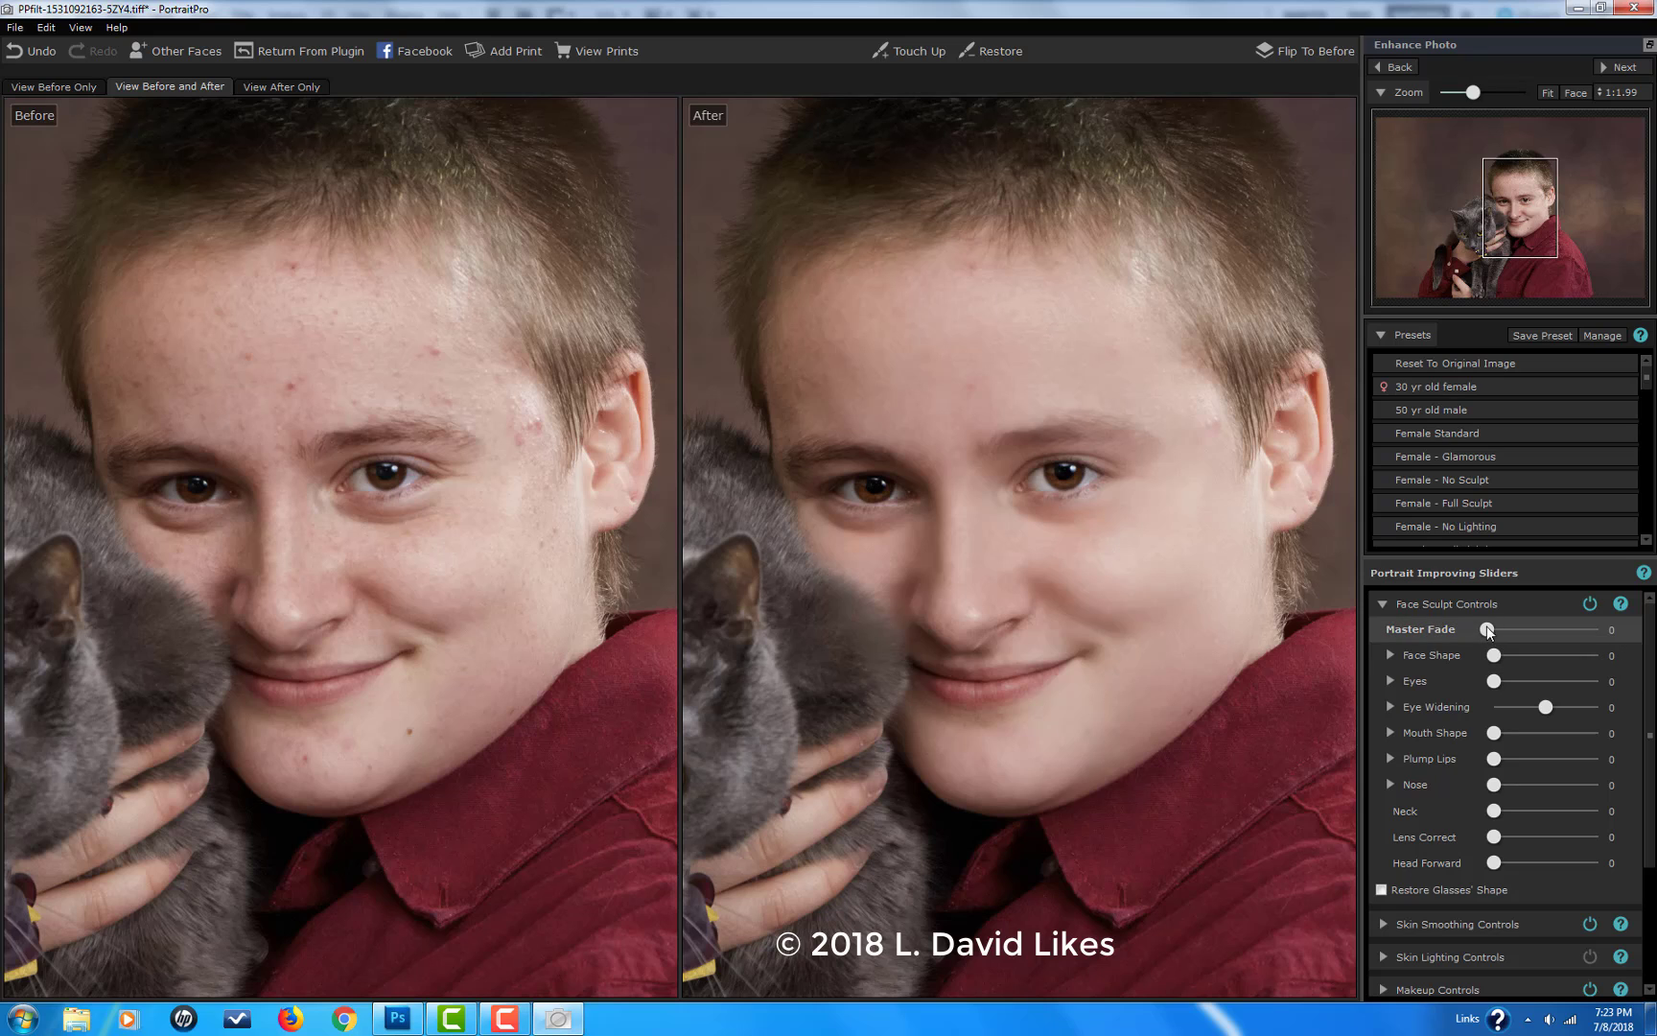
{"action": "left_click_drag", "start_coordinate": [1541, 639], "coordinate": [1561, 641]}
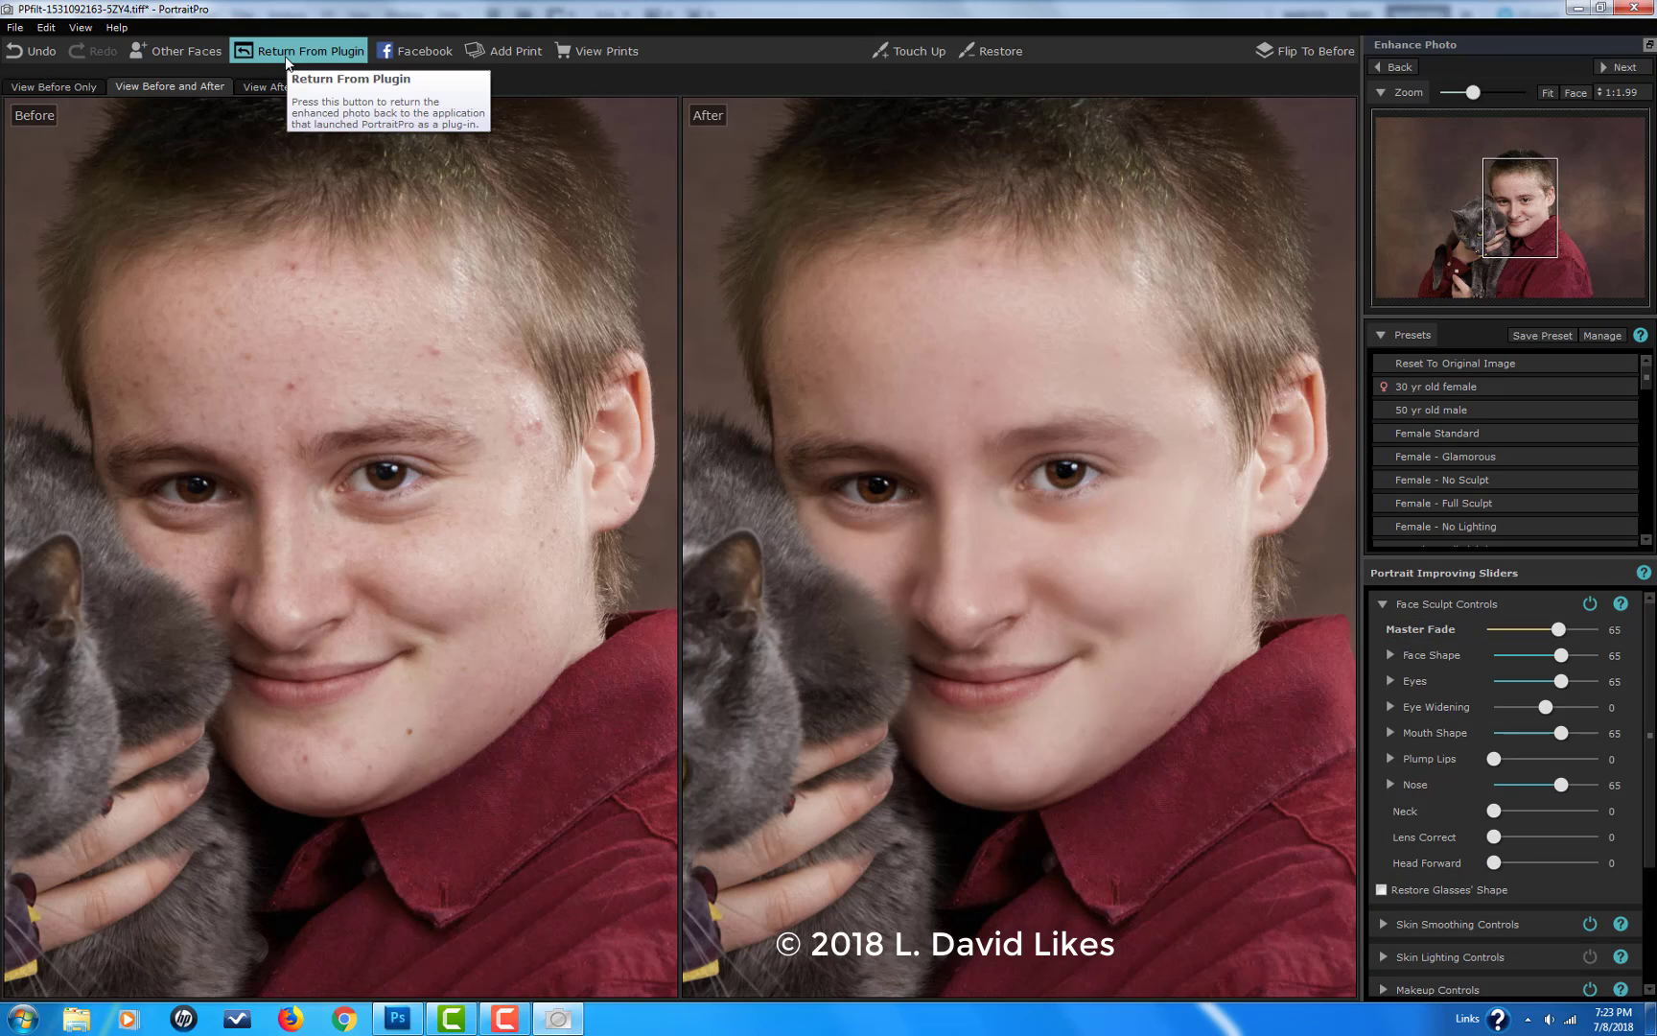
Step: Activate the Touch Up brush and return the enhanced photo from PortraitPro to Photoshop
{"action": "left_click", "coordinate": [883, 53]}
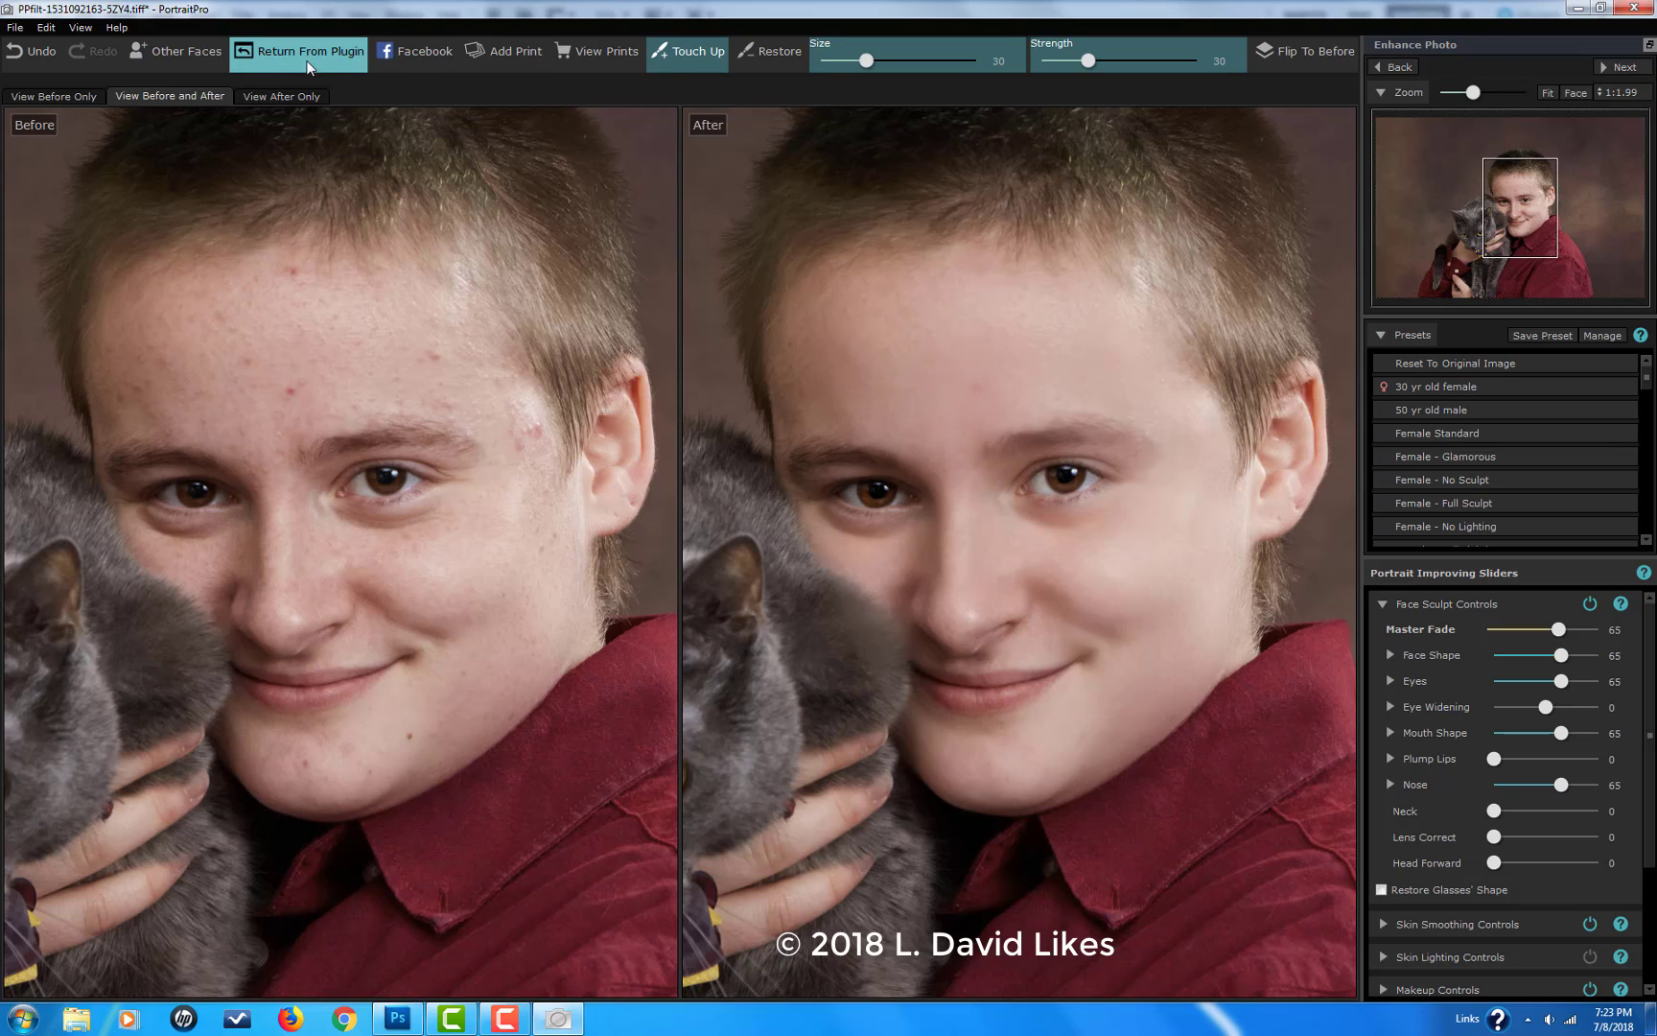
{"action": "left_click", "coordinate": [303, 56]}
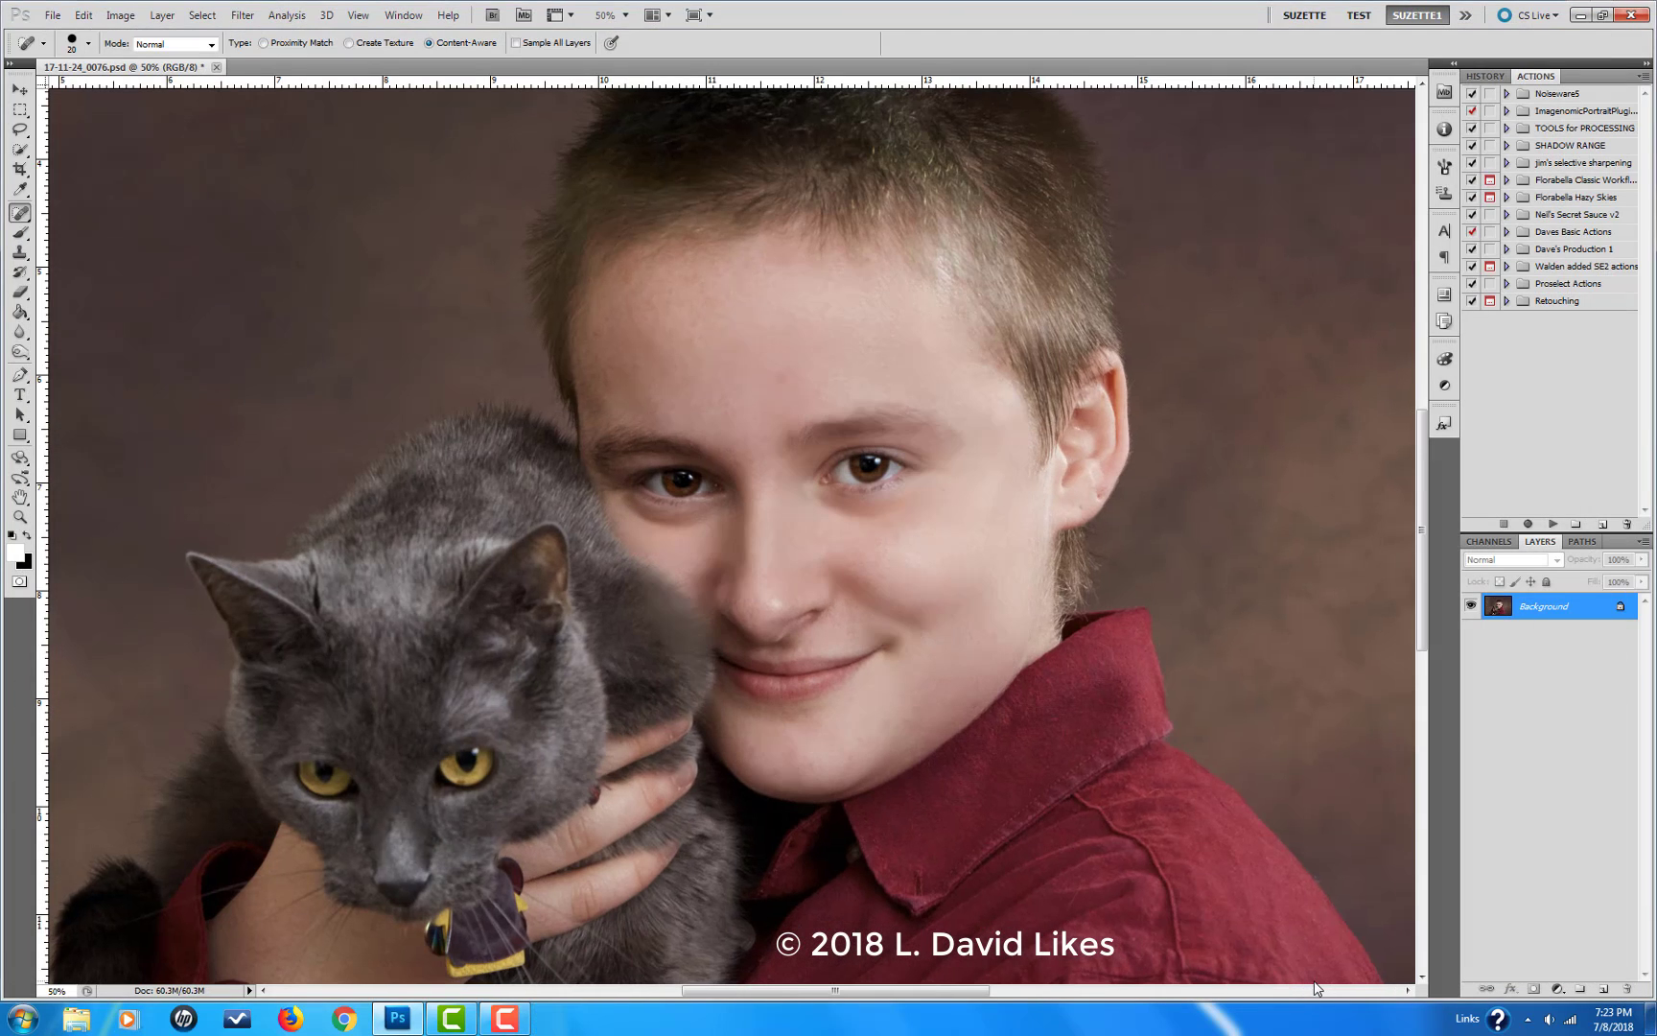
Step: Spot-heal the faint remaining blemish in the middle of the forehead just above the eyebrows and check the whole portrait
{"action": "key", "text": "ctrl+0"}
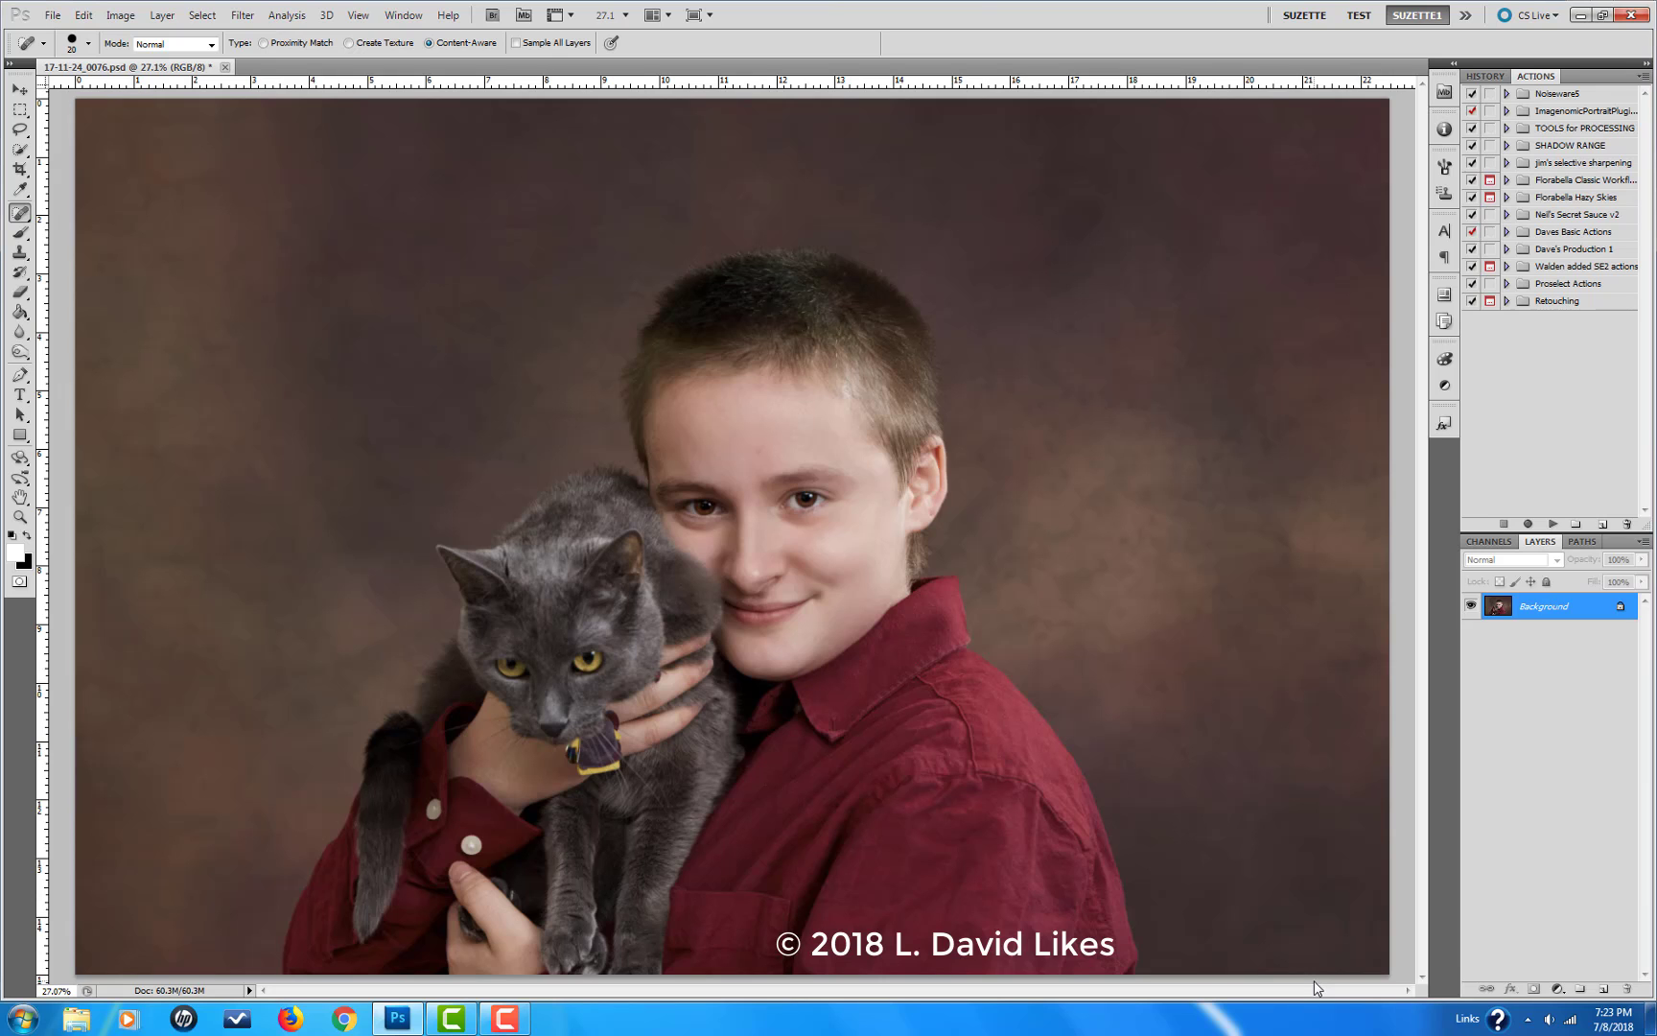
{"action": "key", "text": "ctrl+plus"}
{"action": "key", "text": "ctrl+plus"}
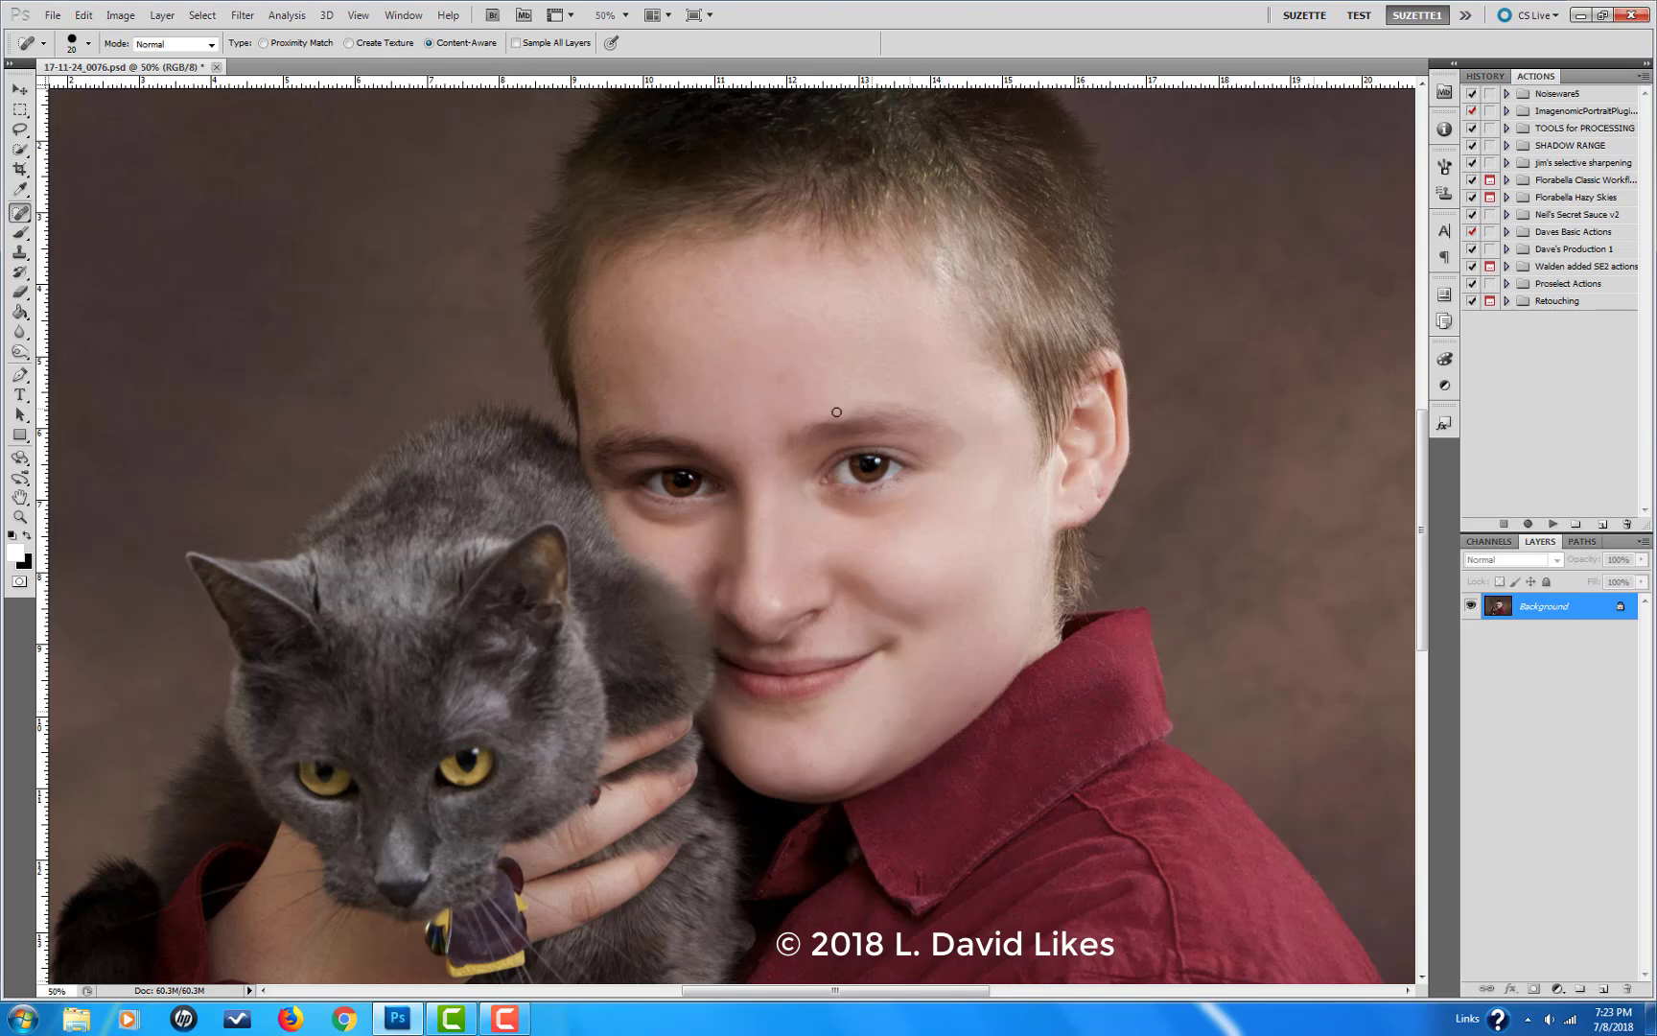
{"action": "left_click_drag", "start_coordinate": [786, 377], "coordinate": [775, 377]}
{"action": "key", "text": "ctrl+0"}
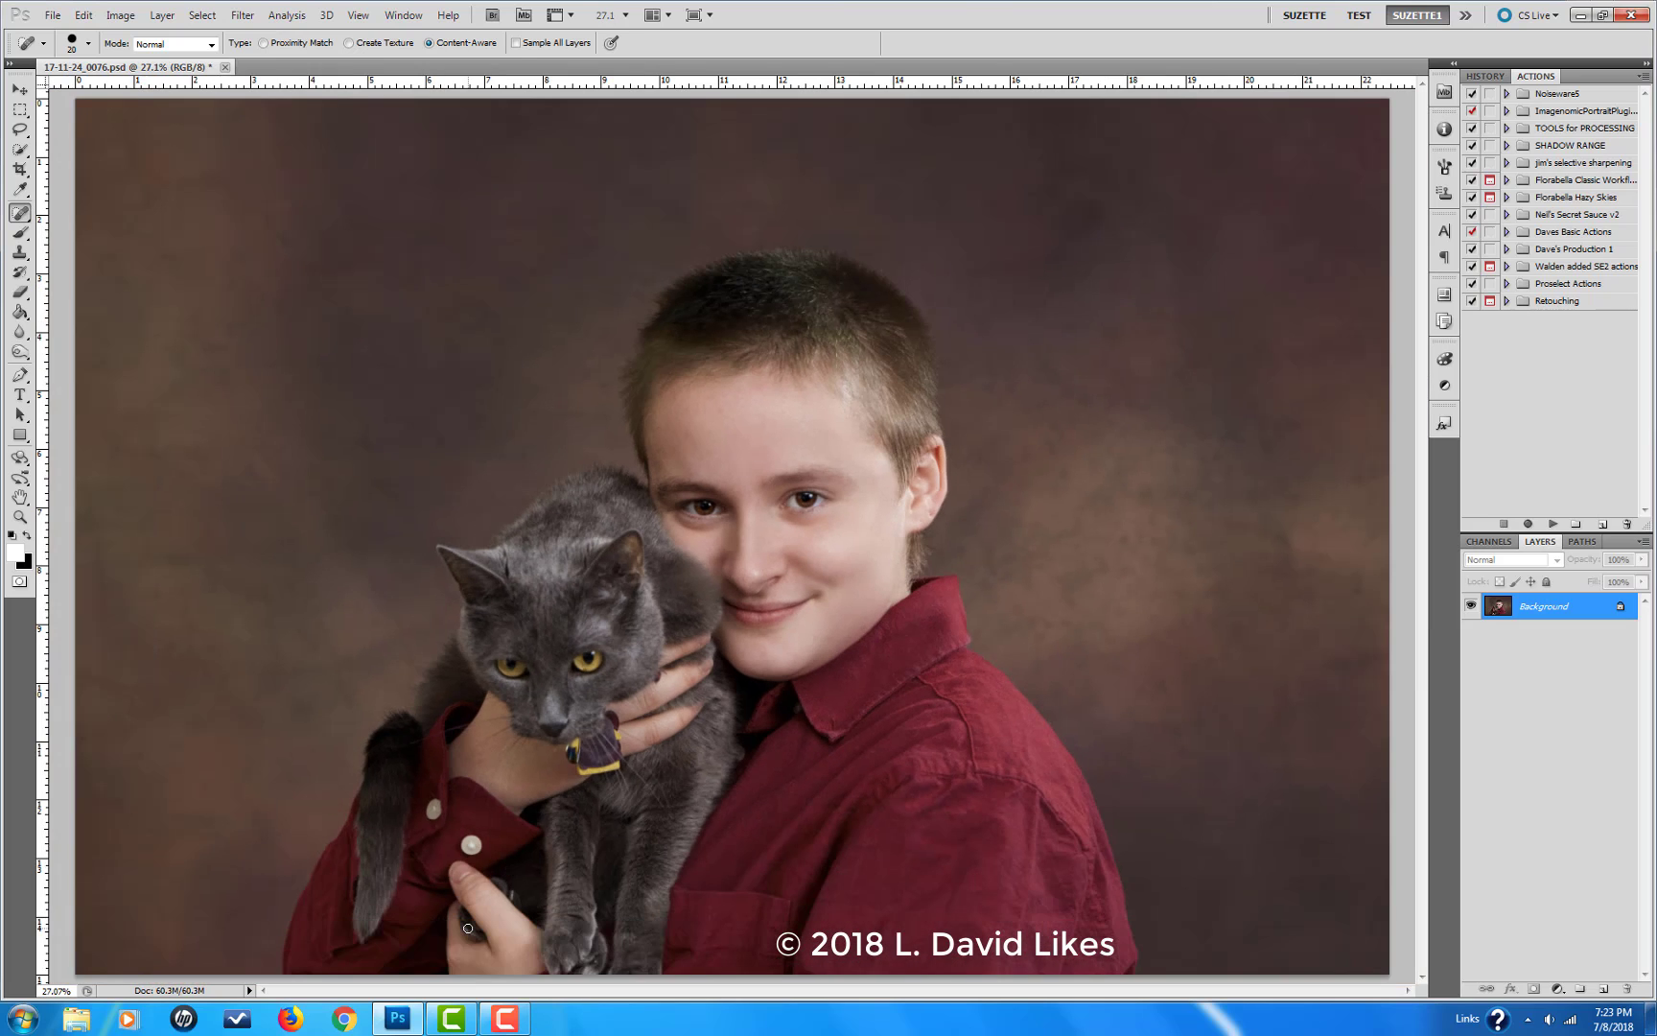